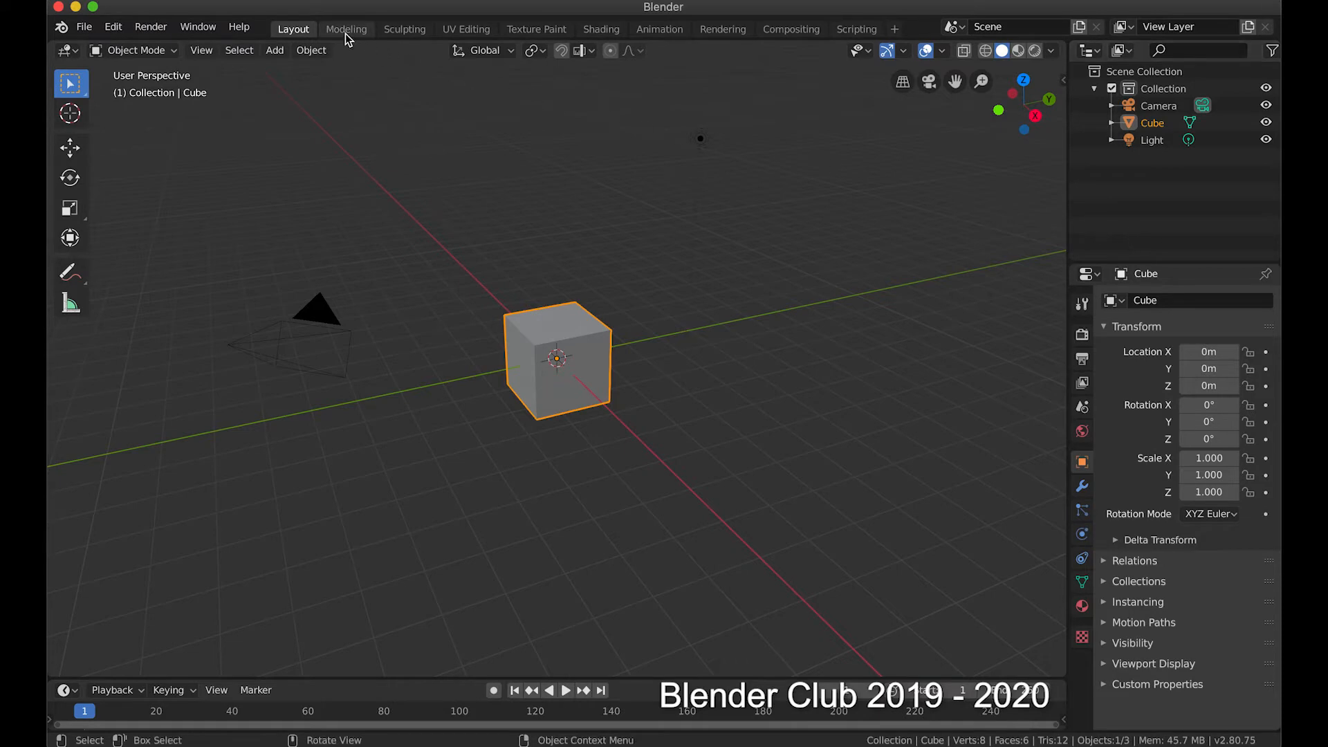
View the Modeling and Sculpting workspaces and return to the Layout workspace.
click(343, 30)
click(405, 35)
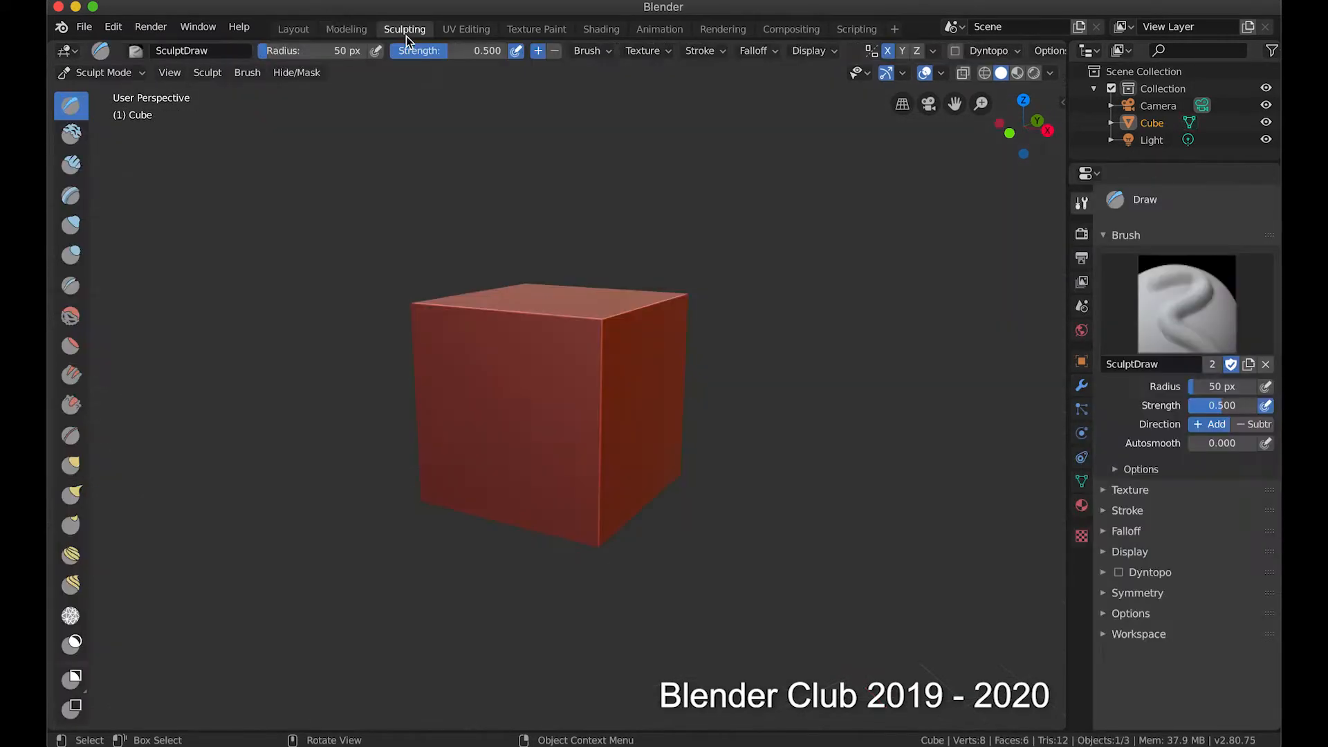
click(294, 31)
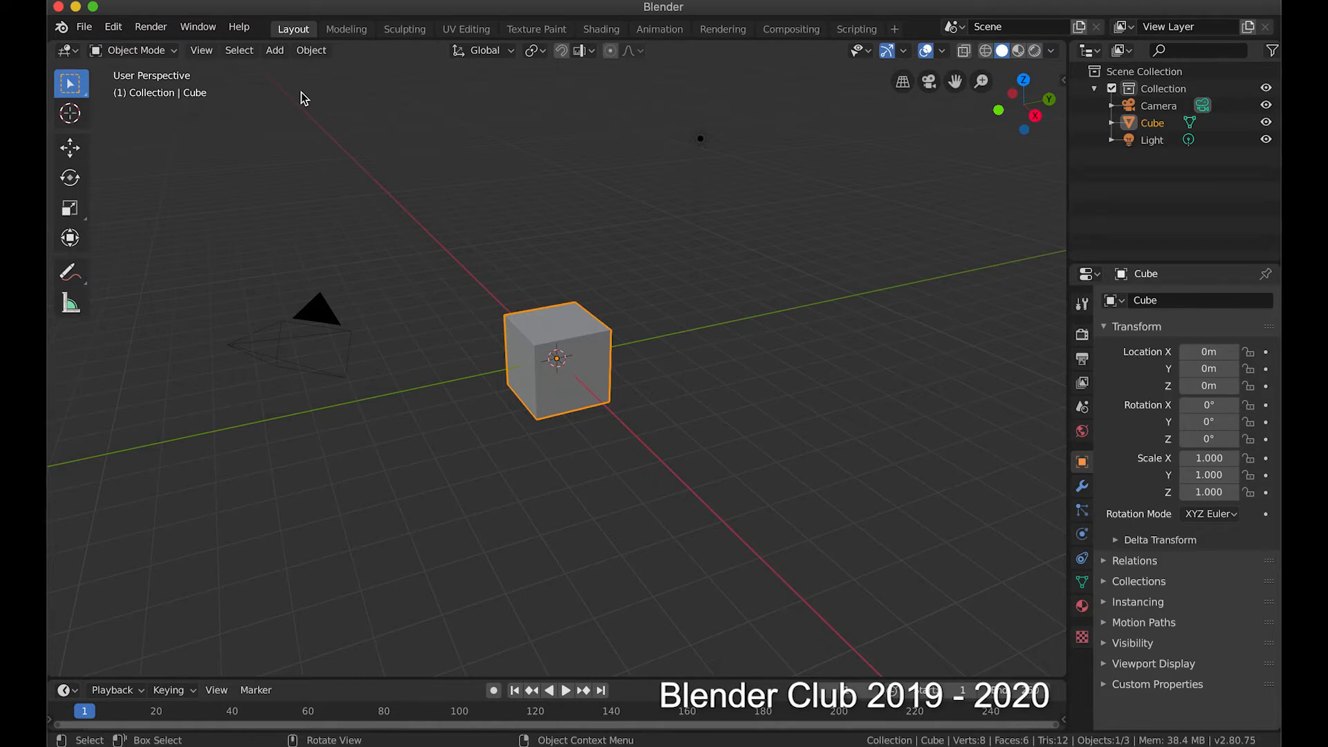
Change the 3D viewport area to the Image Editor and the Outliner area to the Dope Sheet.
click(69, 53)
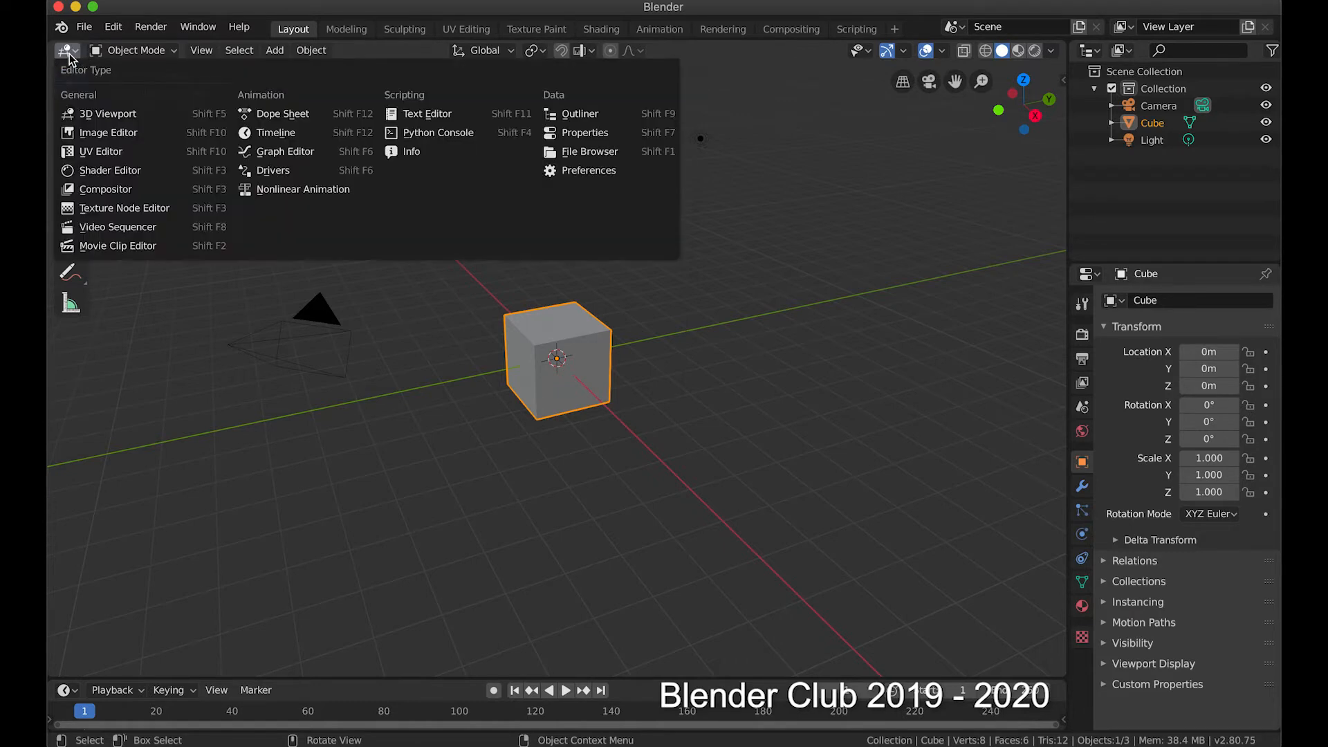
click(81, 133)
click(1090, 50)
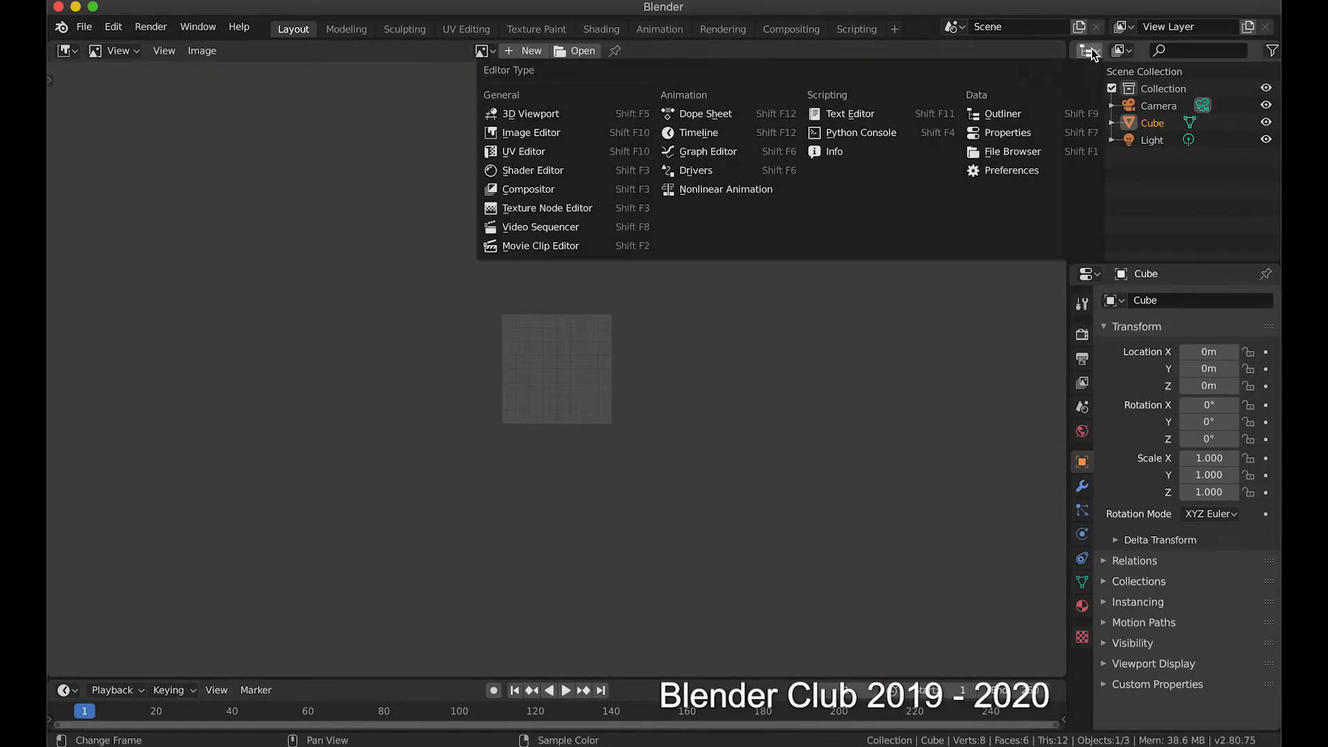
click(705, 113)
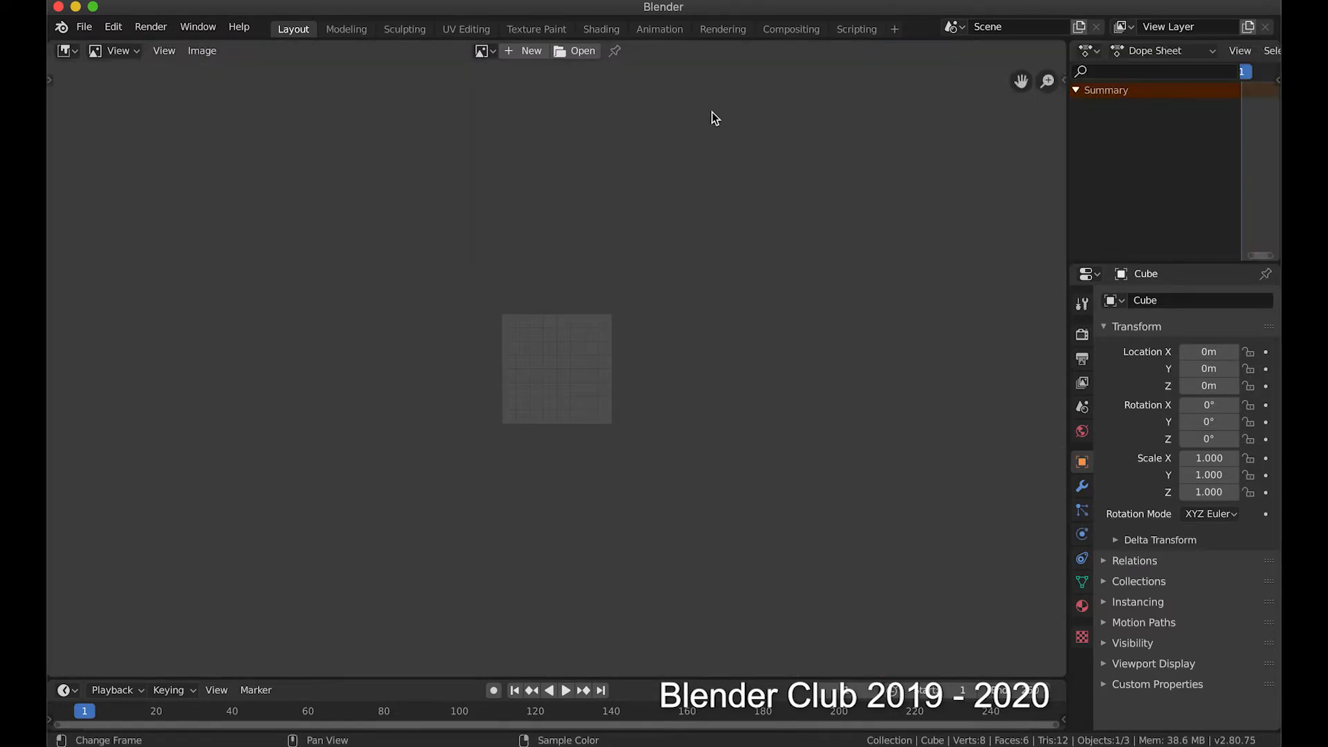
Switch the Dope Sheet area back to the Outliner and the Image Editor area back to the 3D Viewport.
click(1088, 50)
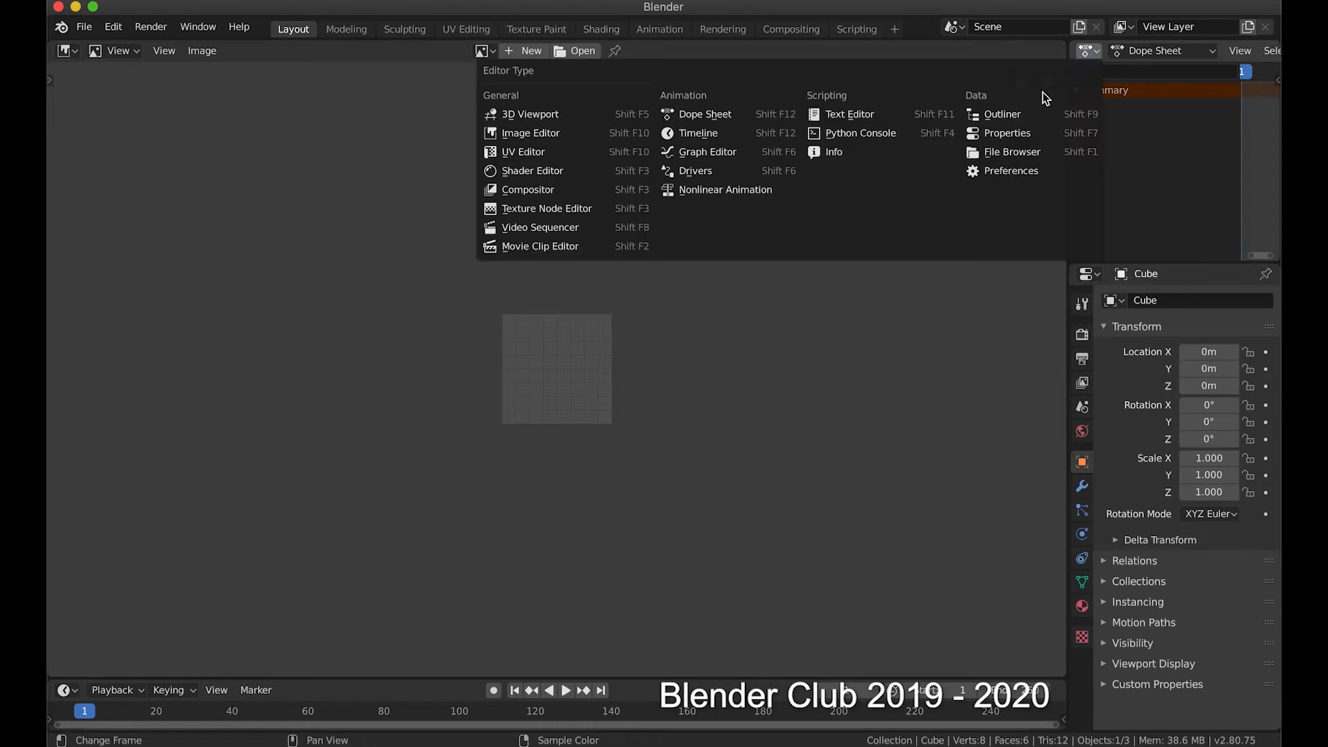
click(1034, 114)
click(58, 51)
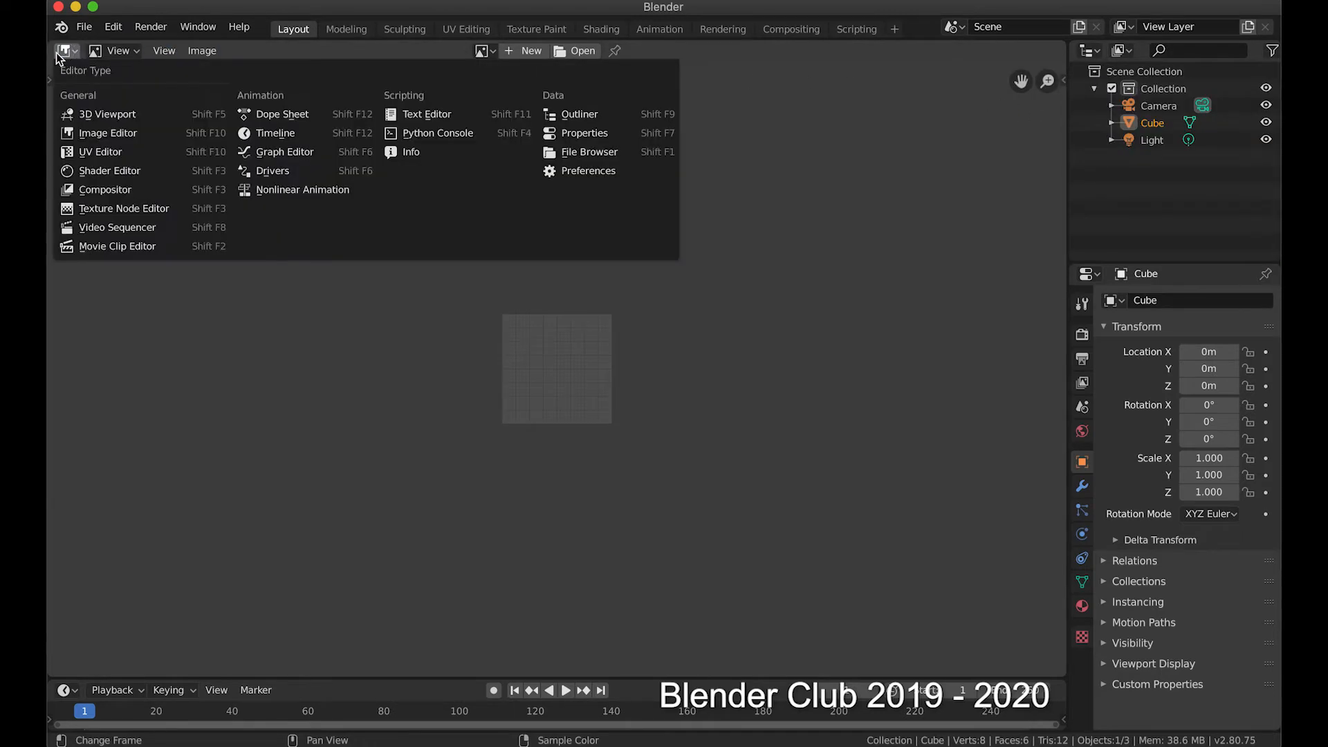
click(78, 112)
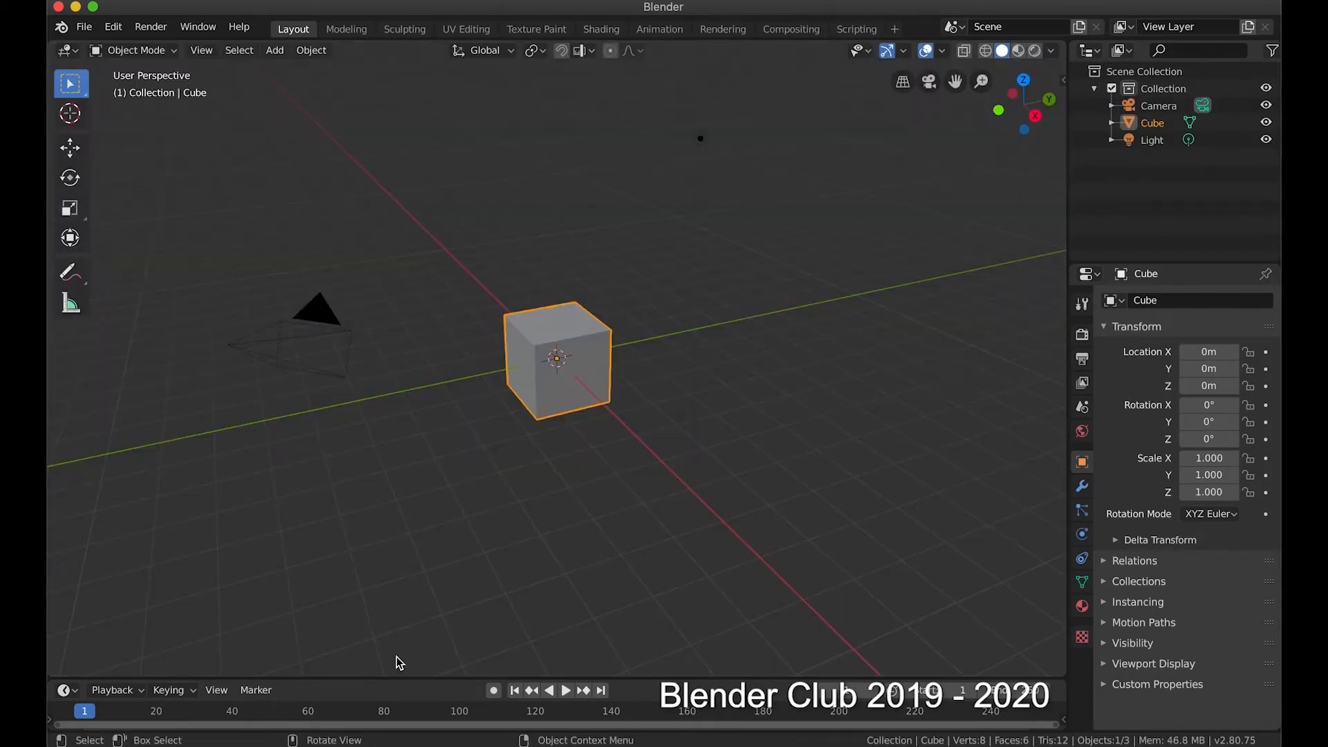
Enlarge the timeline upward and split the 3D viewport vertically and horizontally into three areas.
drag(391, 676, 400, 608)
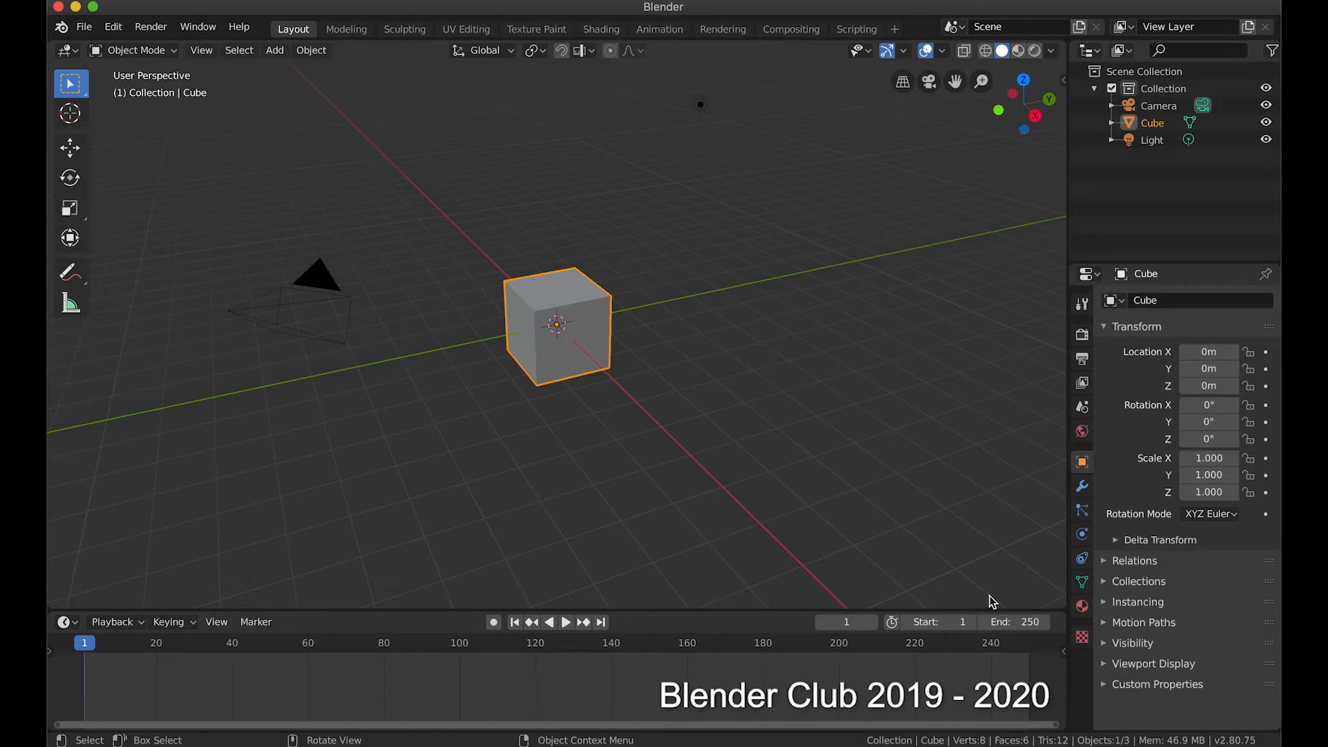
drag(1063, 604, 876, 540)
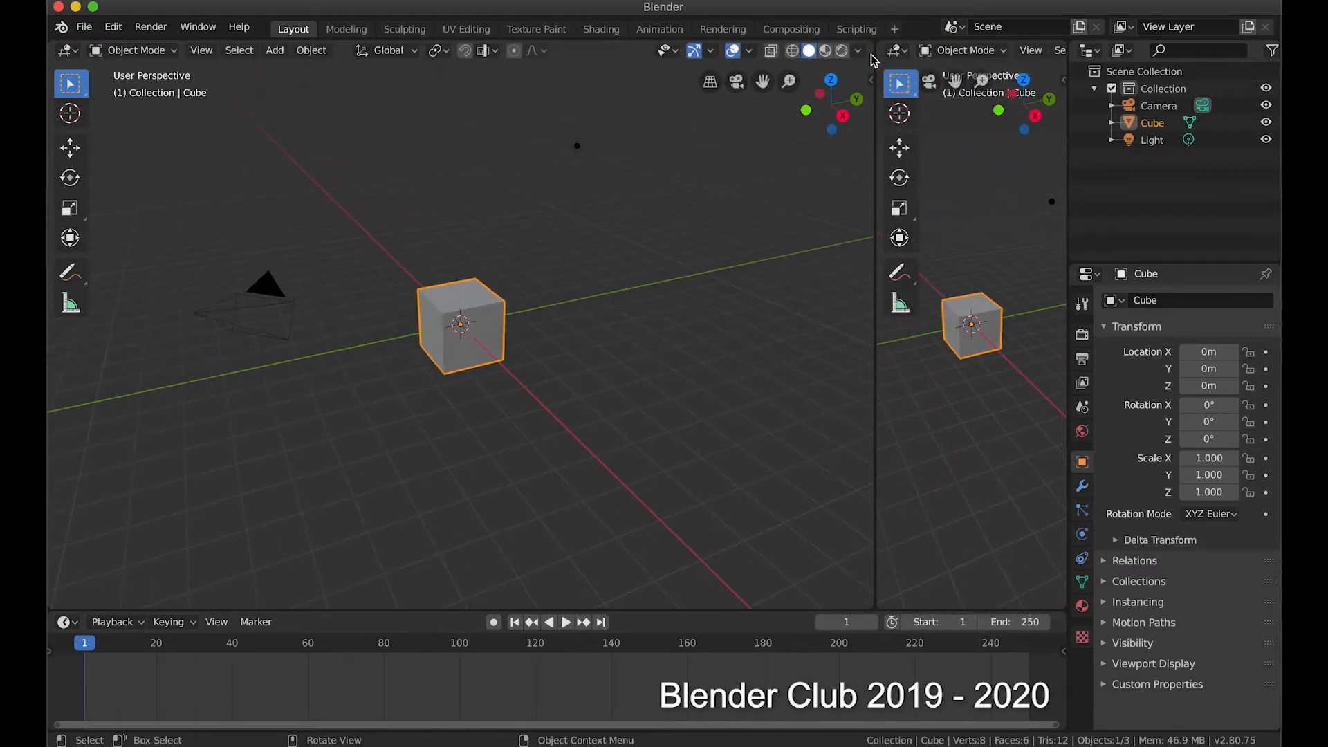
drag(868, 66, 851, 168)
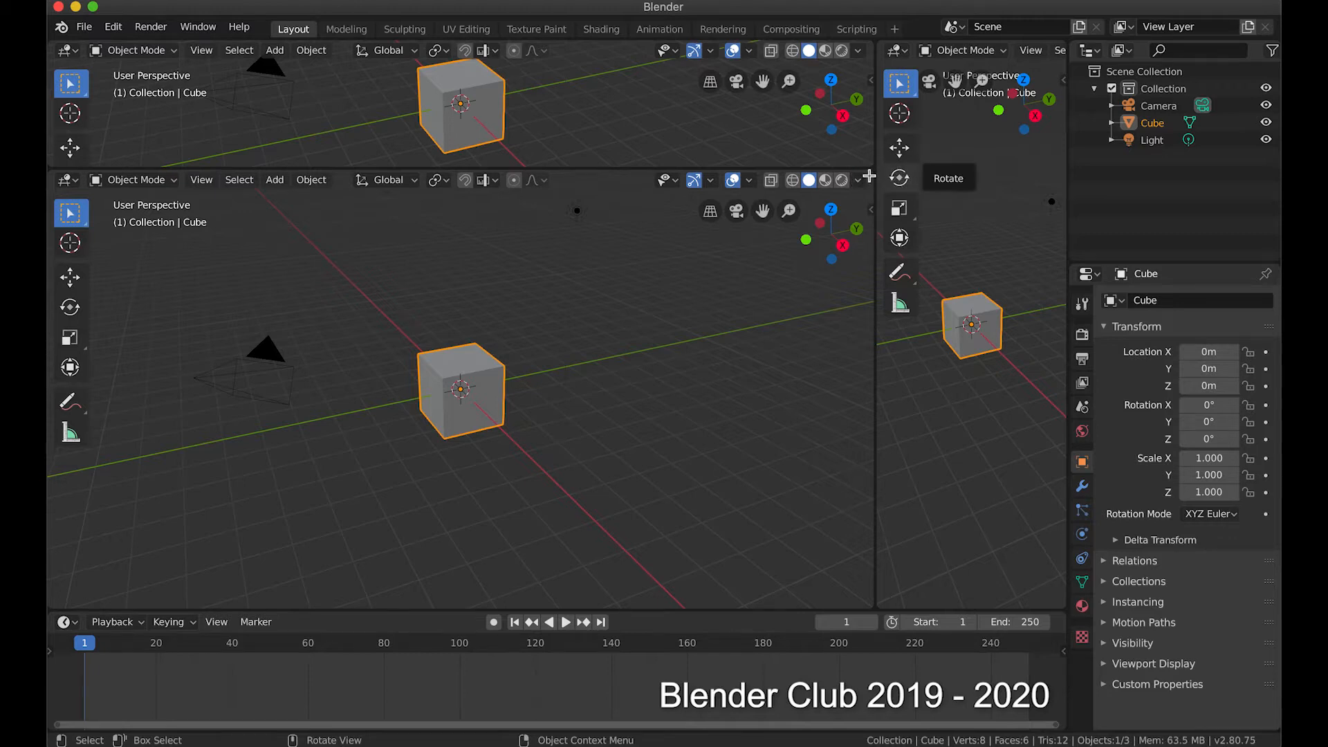
Join the split viewport areas back into a single 3D viewport.
drag(870, 175, 871, 141)
drag(872, 37, 906, 58)
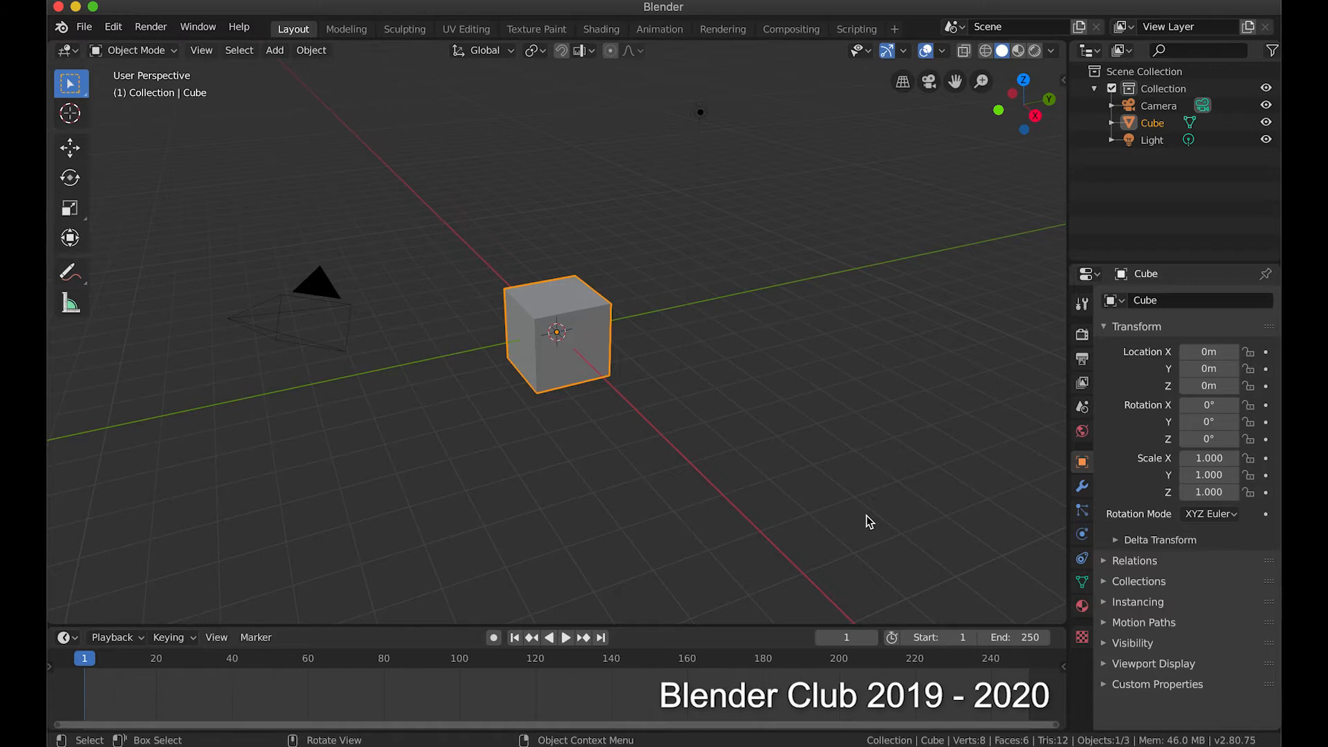
Examine the cube in the 3D viewport by zooming in and out, orbiting and panning around it.
scroll(866, 515, up, 5)
scroll(867, 516, down, 6)
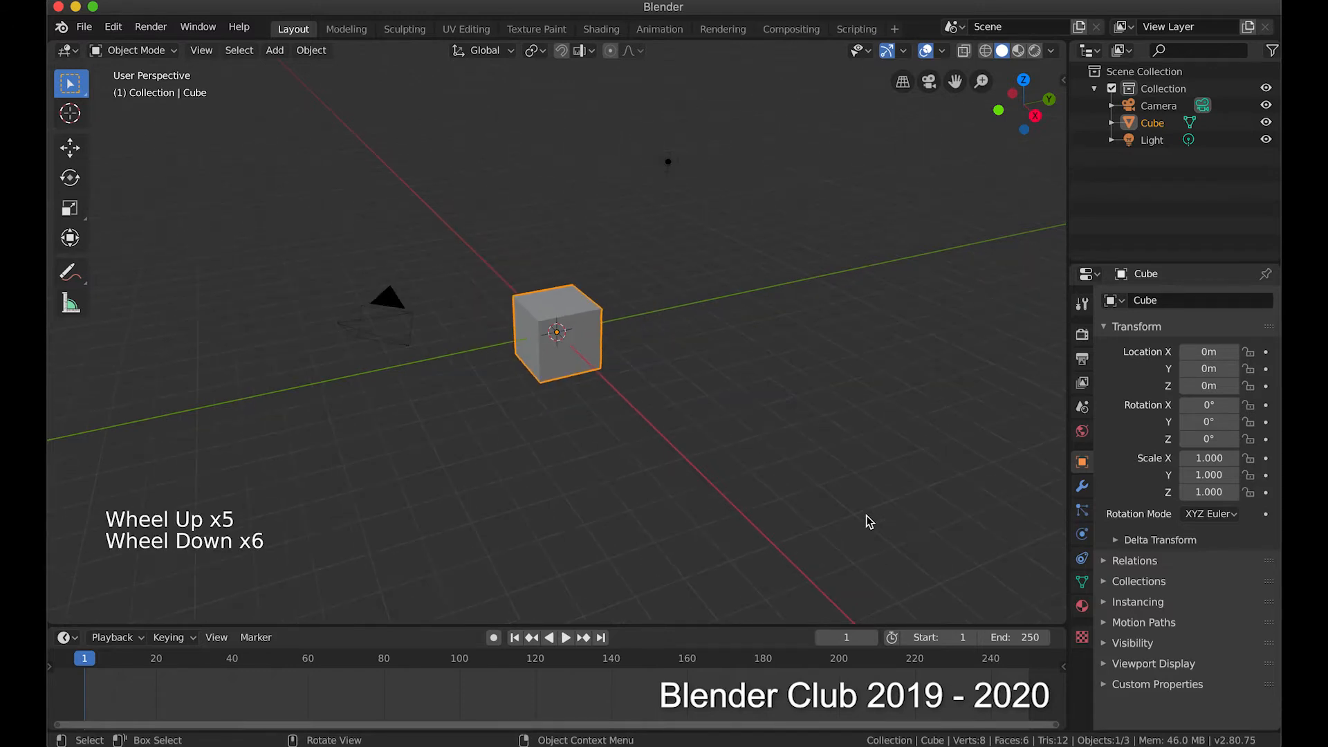
scroll(867, 516, up, 6)
scroll(866, 516, down, 3)
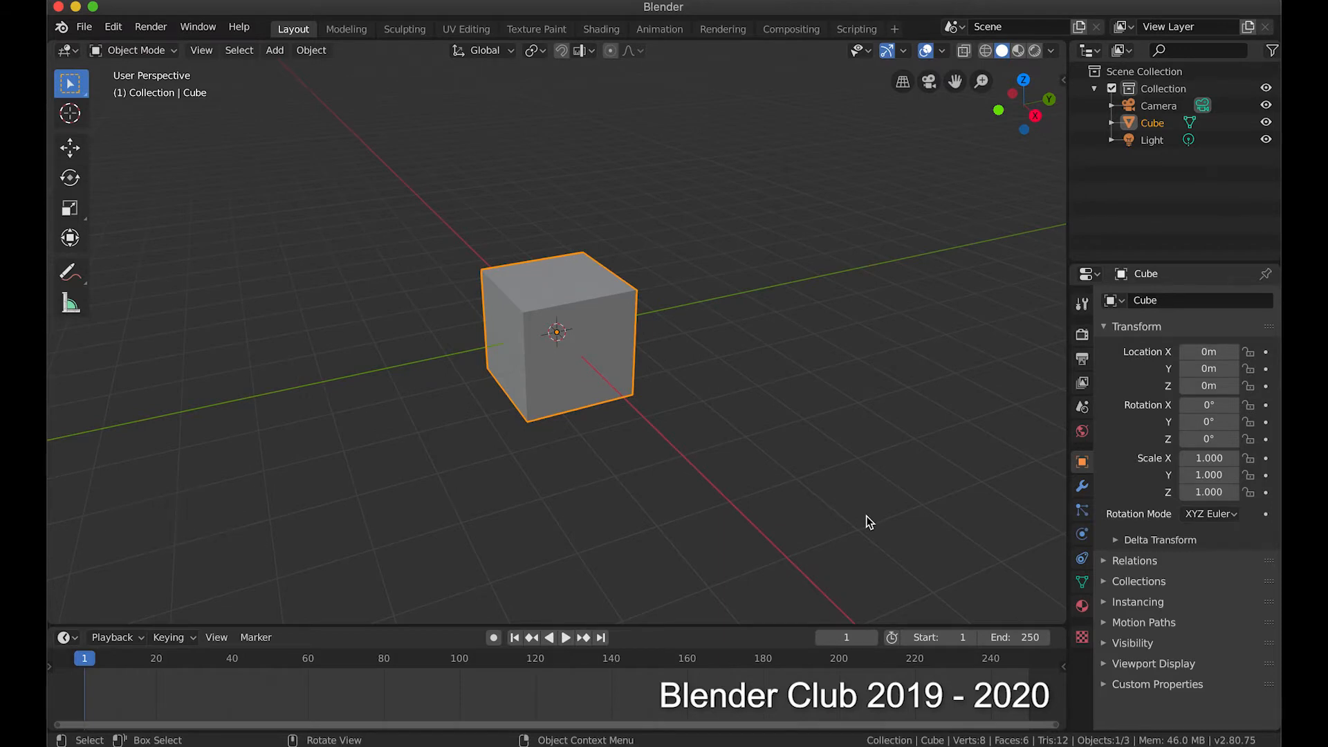
mouse_move(870, 522)
middle_down()
mouse_move(779, 516)
mouse_move(887, 517)
middle_up()
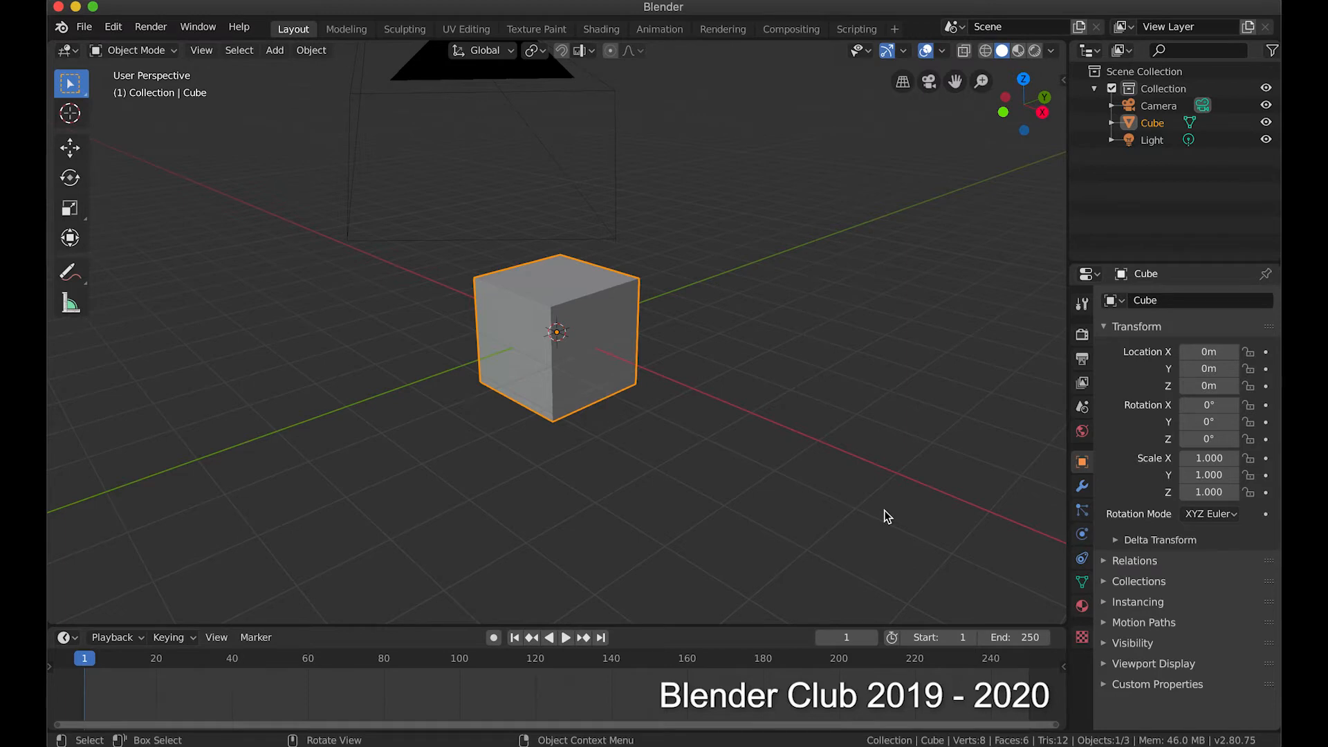
key(shift)
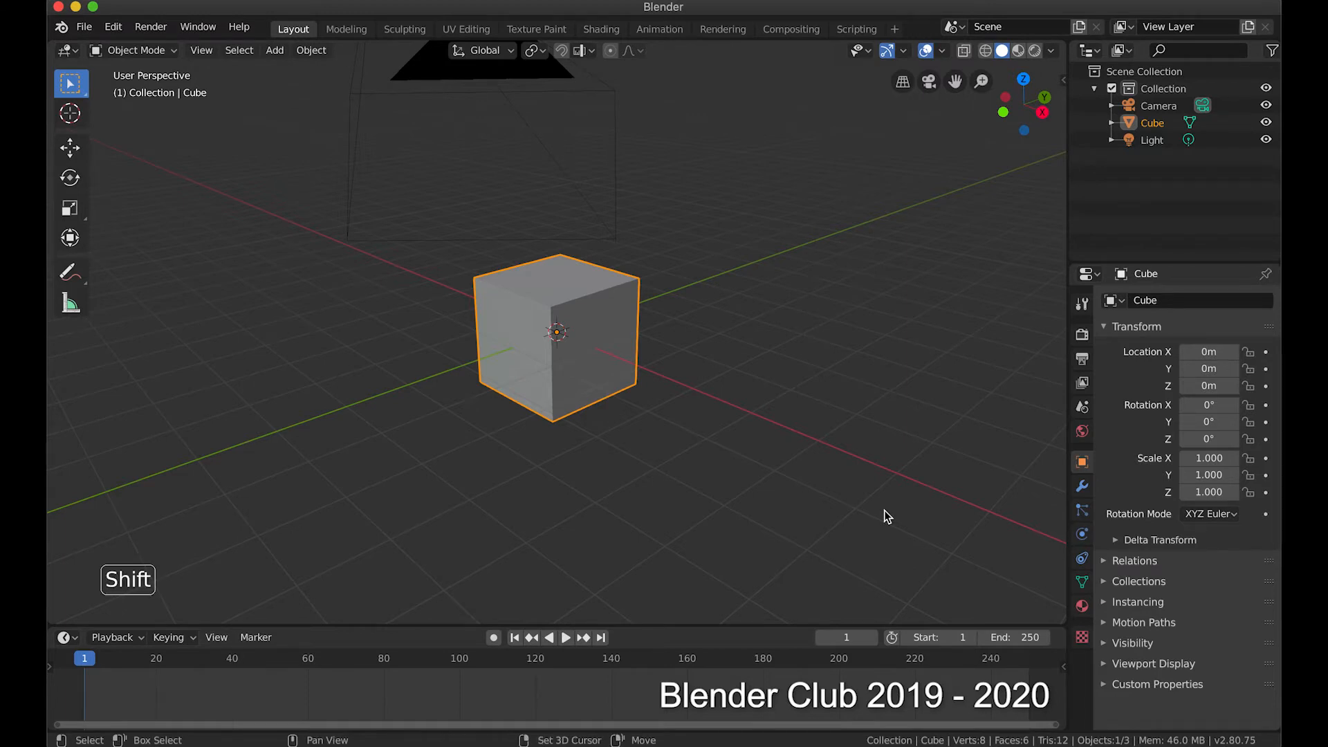
mouse_move(886, 518)
shift+middle_down()
mouse_move(910, 536)
mouse_move(919, 480)
mouse_move(862, 528)
mouse_move(961, 495)
mouse_move(851, 523)
mouse_move(927, 527)
mouse_move(906, 516)
shift+middle_up()
scroll(906, 512, down, 1)
scroll(905, 512, up, 2)
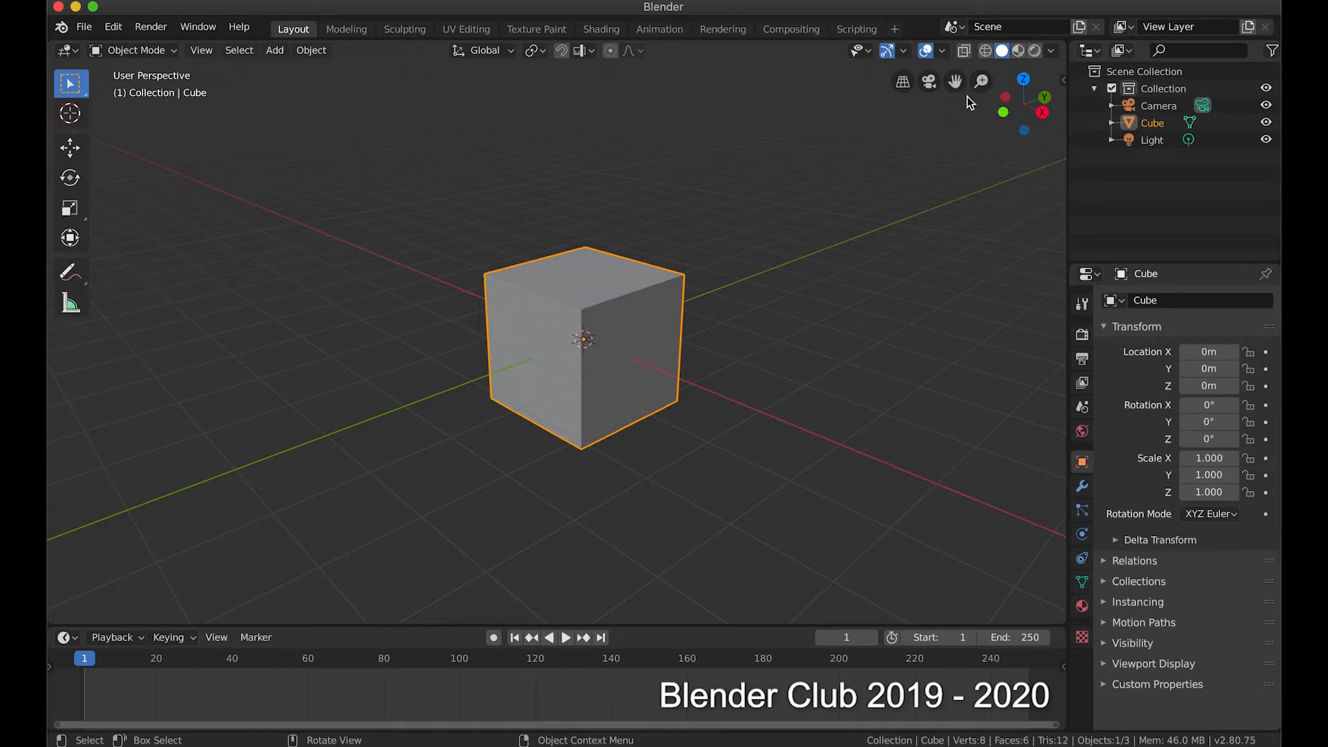
Pan, zoom and orbit the view of the cube using the viewport's navigation gizmos.
mouse_move(956, 82)
mouse_down()
mouse_move(1015, 99)
mouse_move(921, 116)
mouse_move(1020, 111)
mouse_move(966, 70)
mouse_move(965, 153)
mouse_move(1007, 105)
mouse_move(955, 97)
mouse_up()
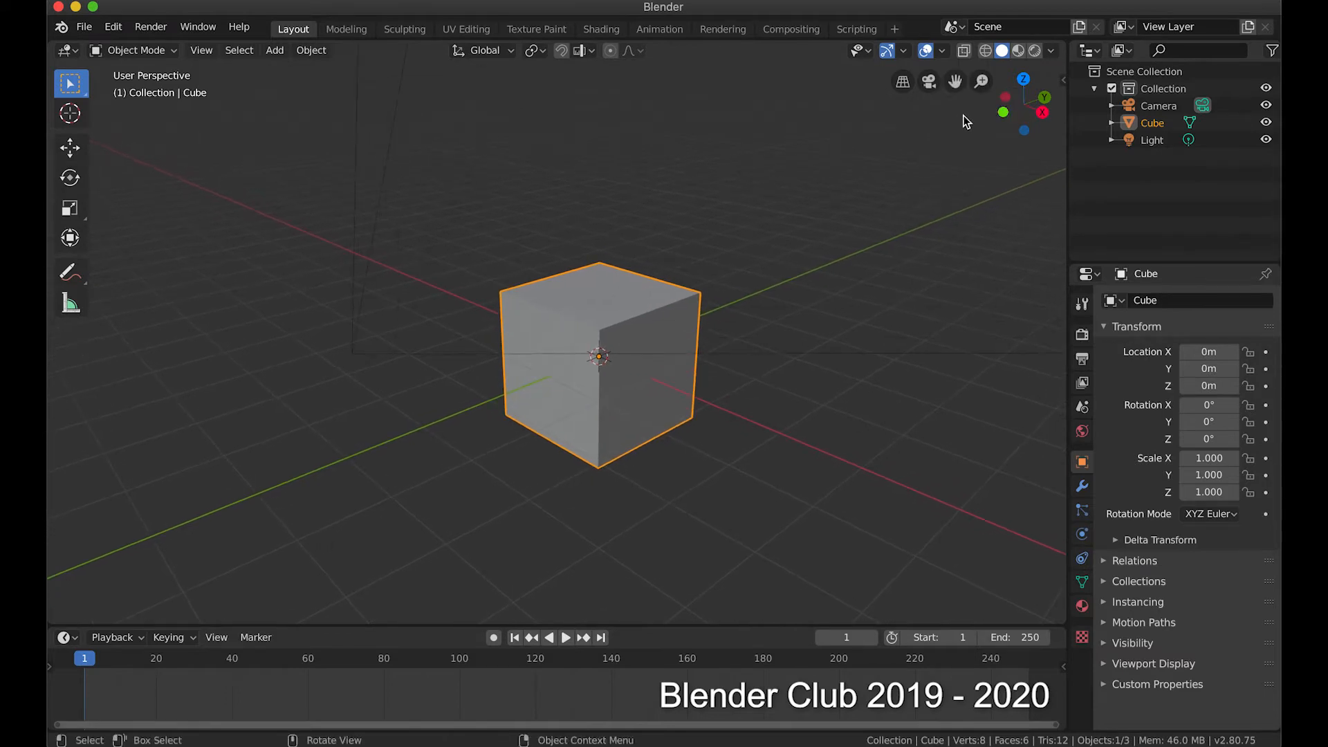
mouse_move(981, 80)
mouse_down()
mouse_move(981, 135)
mouse_move(981, 84)
mouse_up()
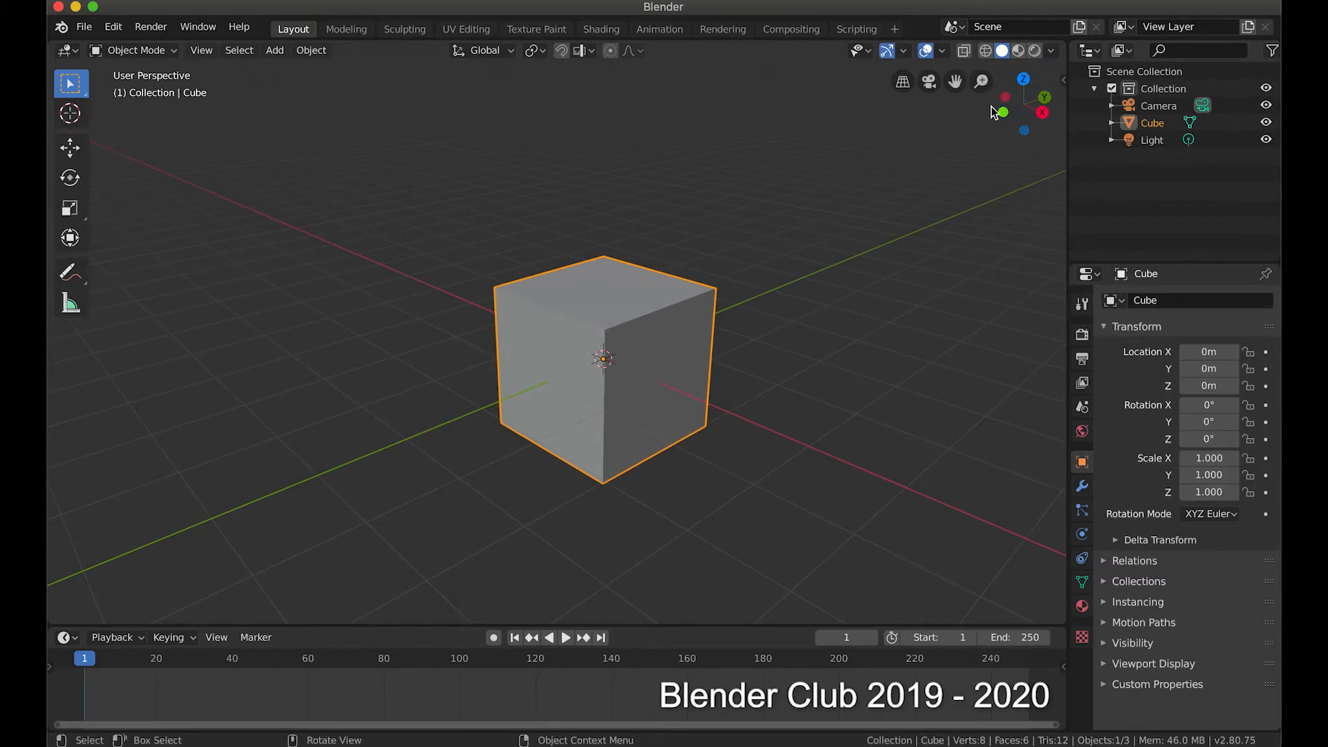
mouse_move(1020, 106)
mouse_down()
mouse_move(1023, 135)
mouse_move(969, 113)
mouse_move(1154, 107)
mouse_move(1022, 103)
mouse_move(1011, 117)
mouse_up()
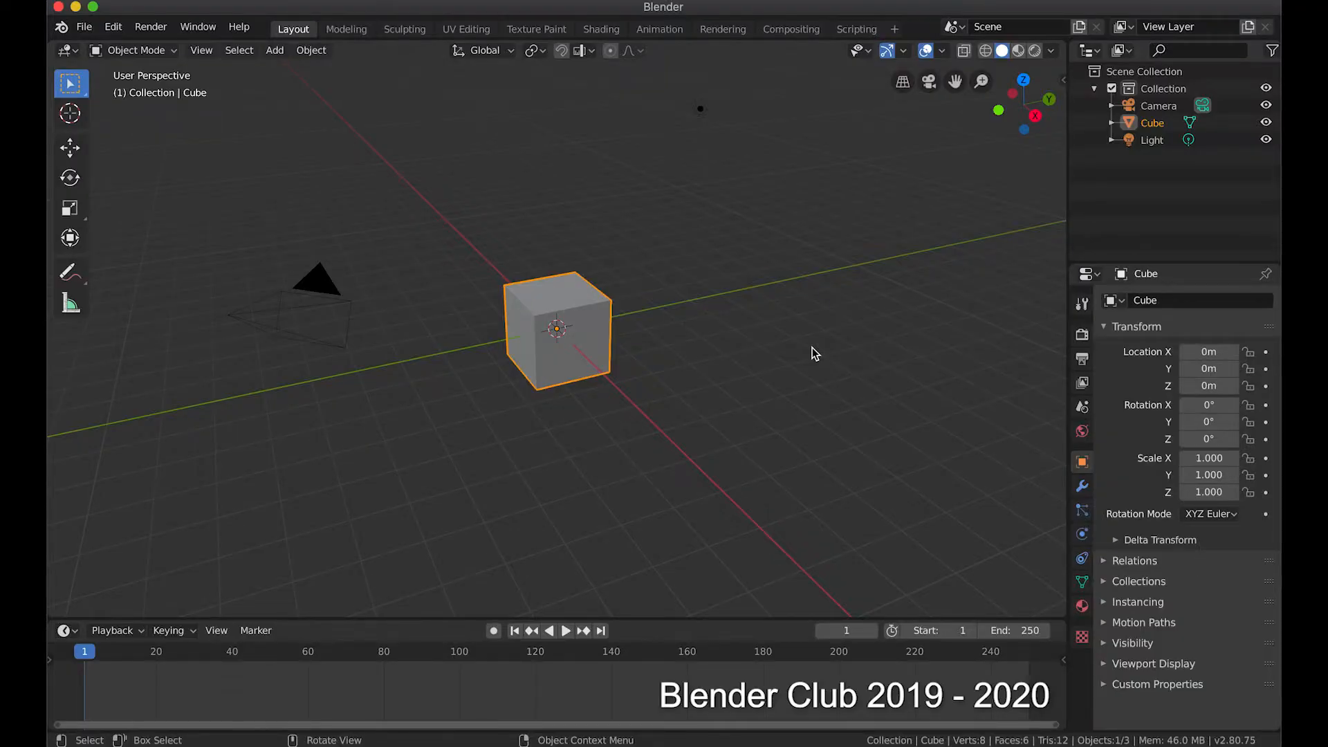
Select the camera, the light and the cube one after another in the viewport.
click(321, 283)
click(700, 110)
click(588, 294)
click(272, 51)
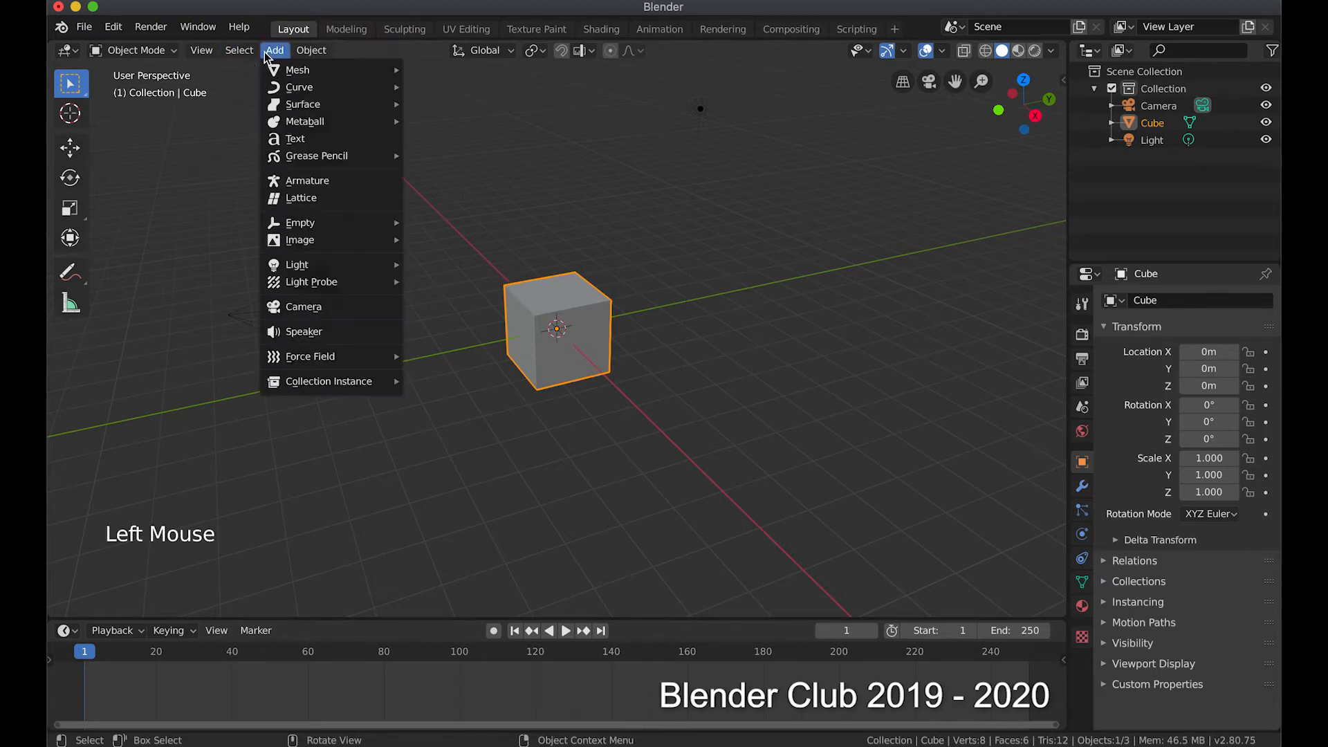
mouse_move(332, 71)
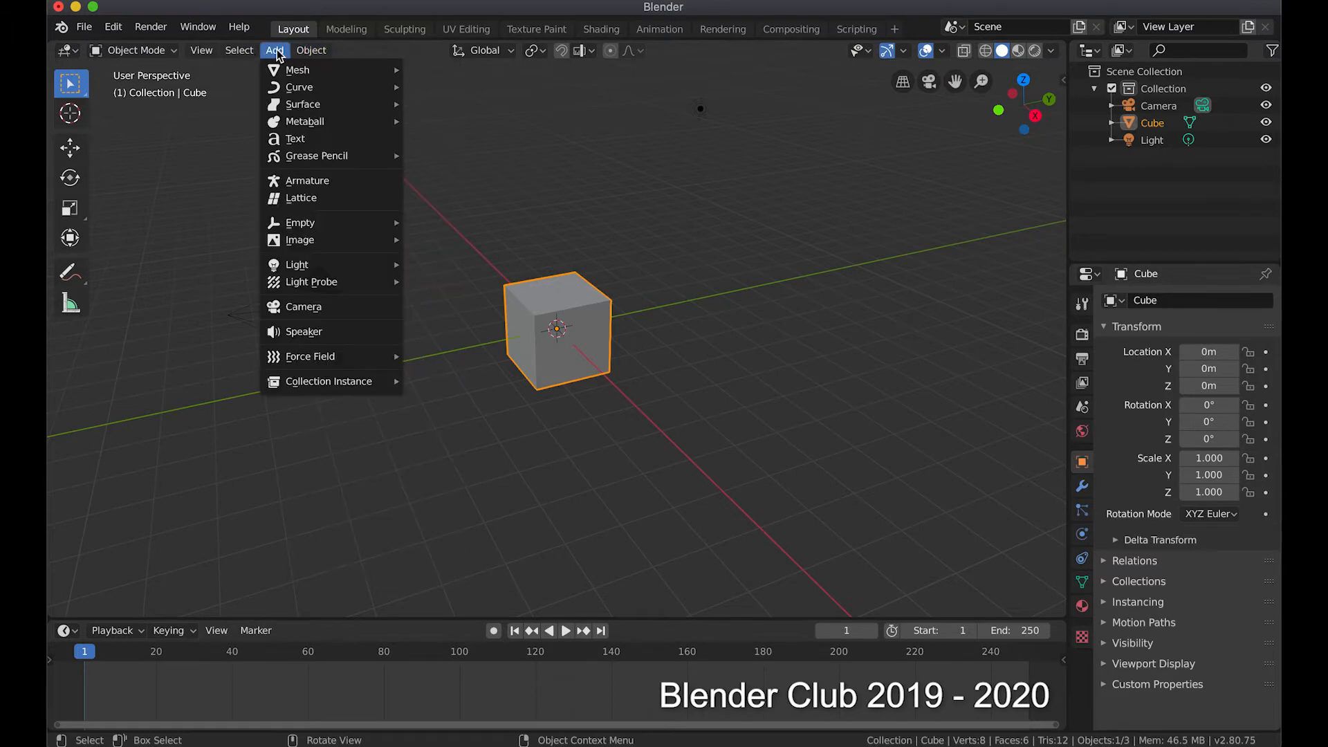
Switch the cube through Edit Mode and Sculpt Mode and return it to Object Mode.
click(131, 49)
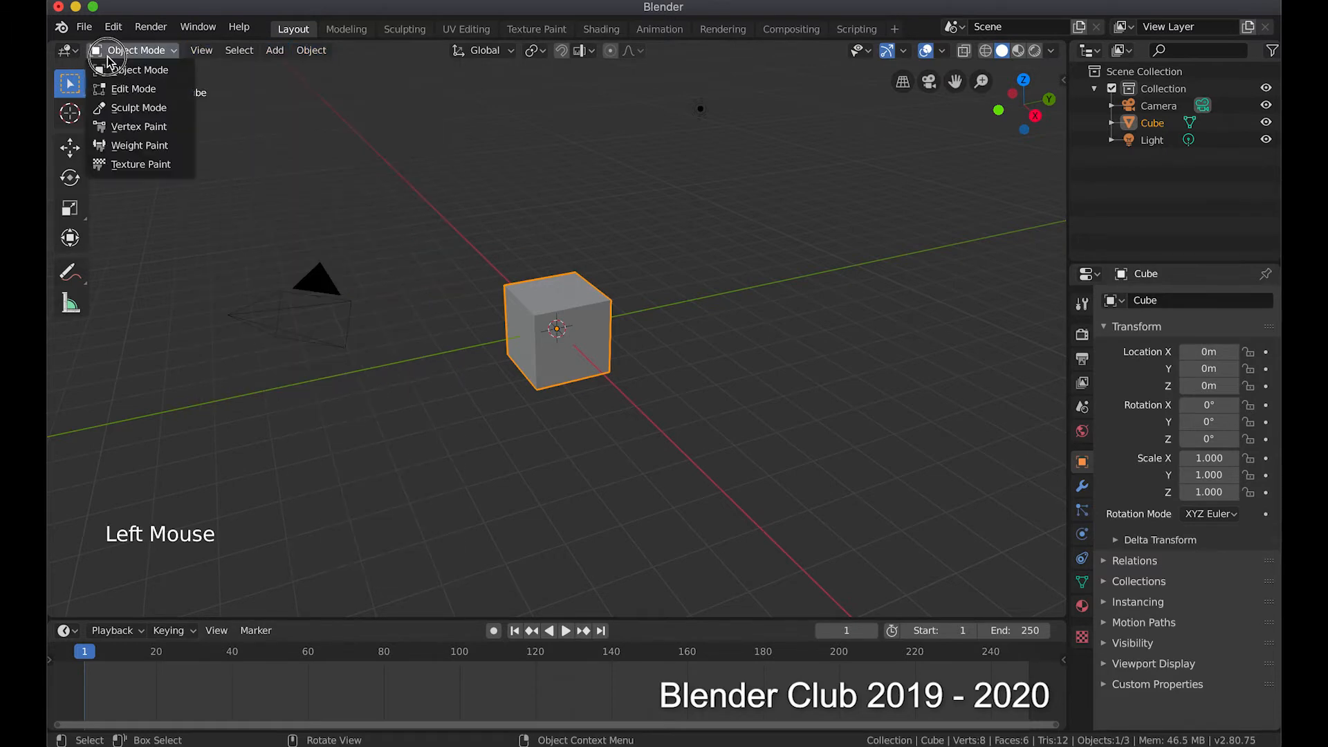
click(133, 89)
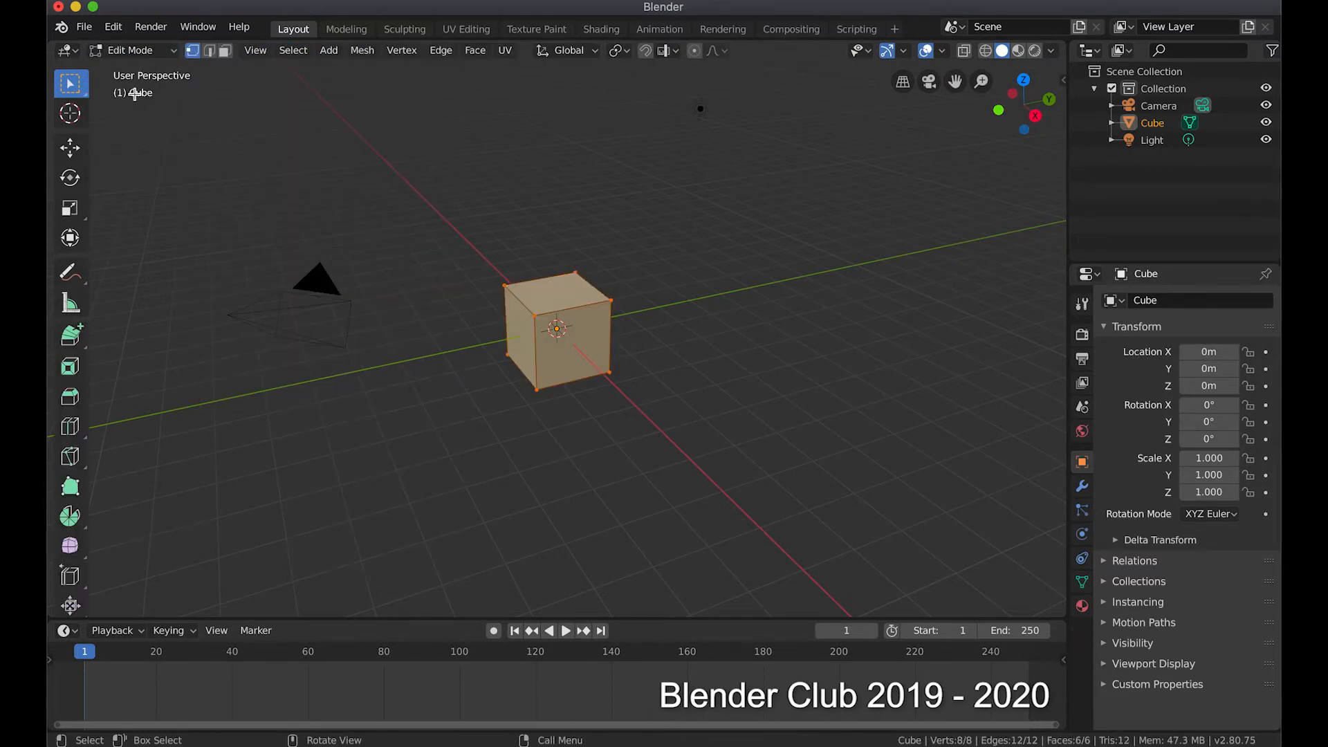
click(128, 49)
click(131, 109)
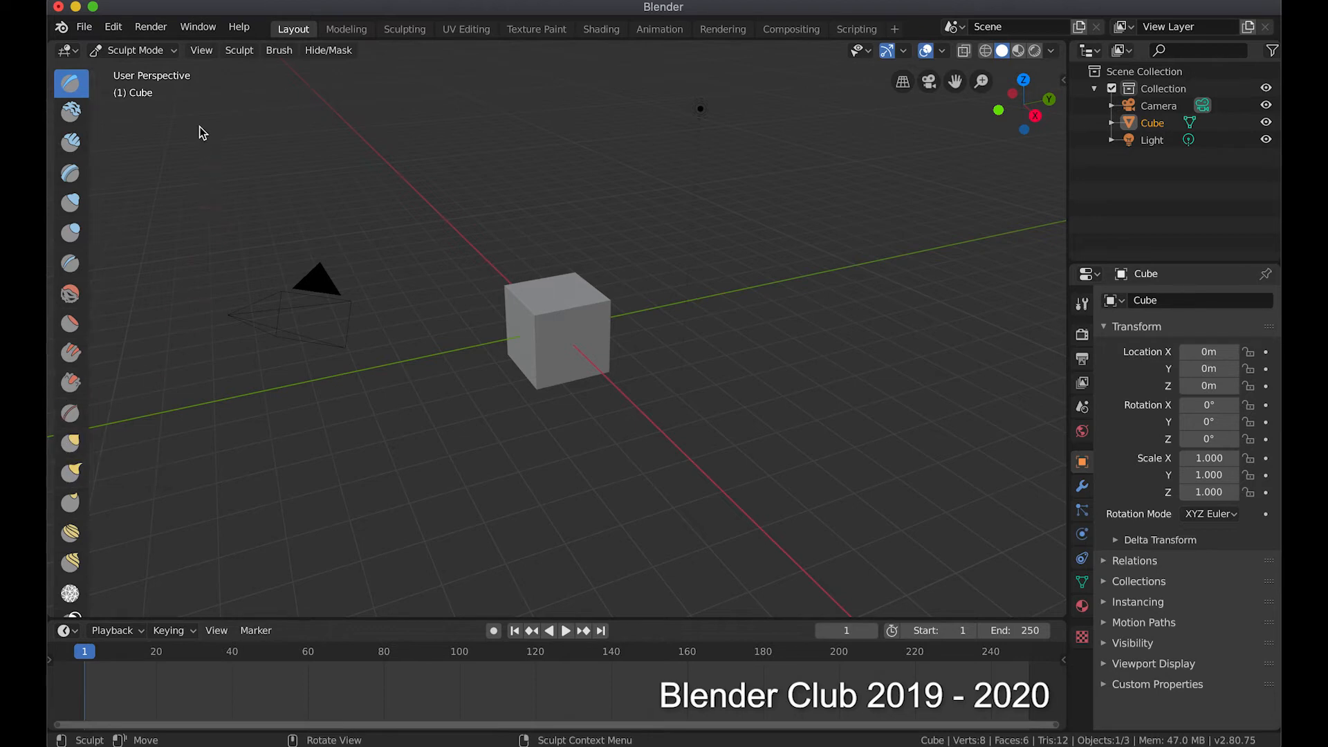
click(135, 48)
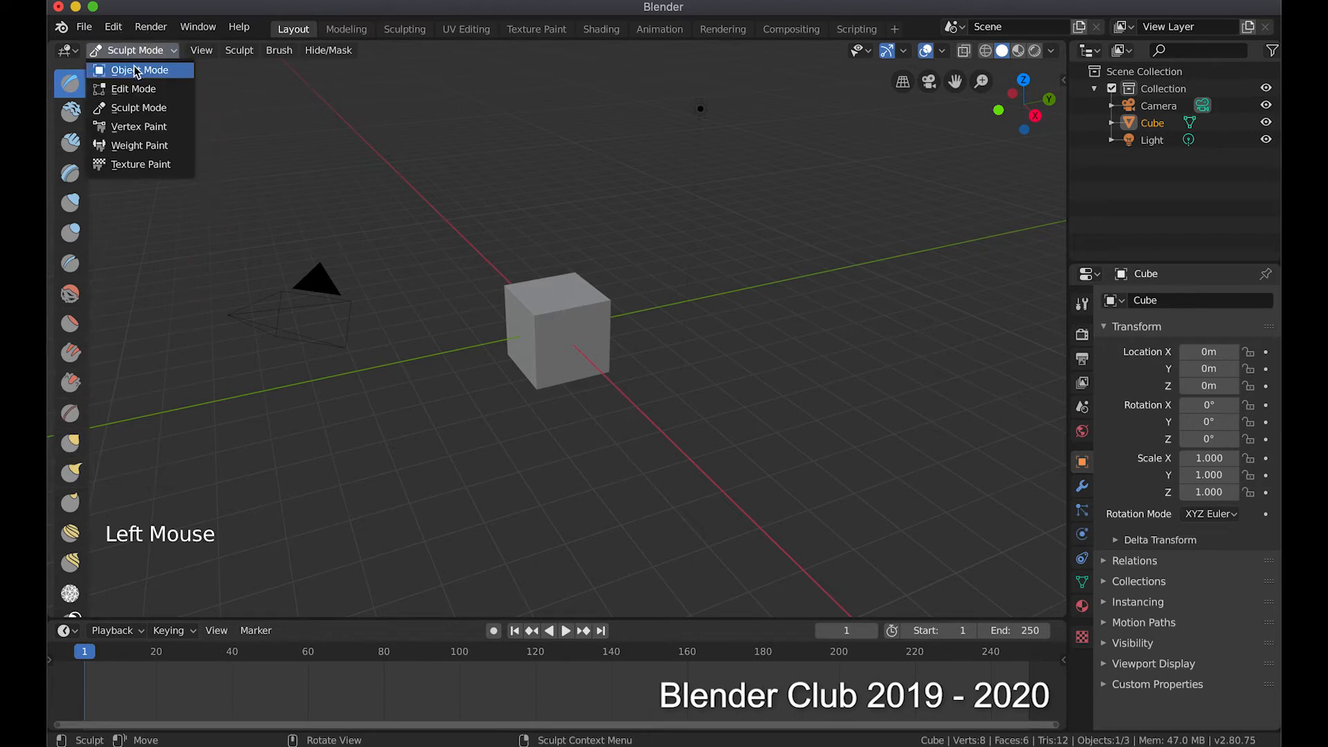
click(134, 69)
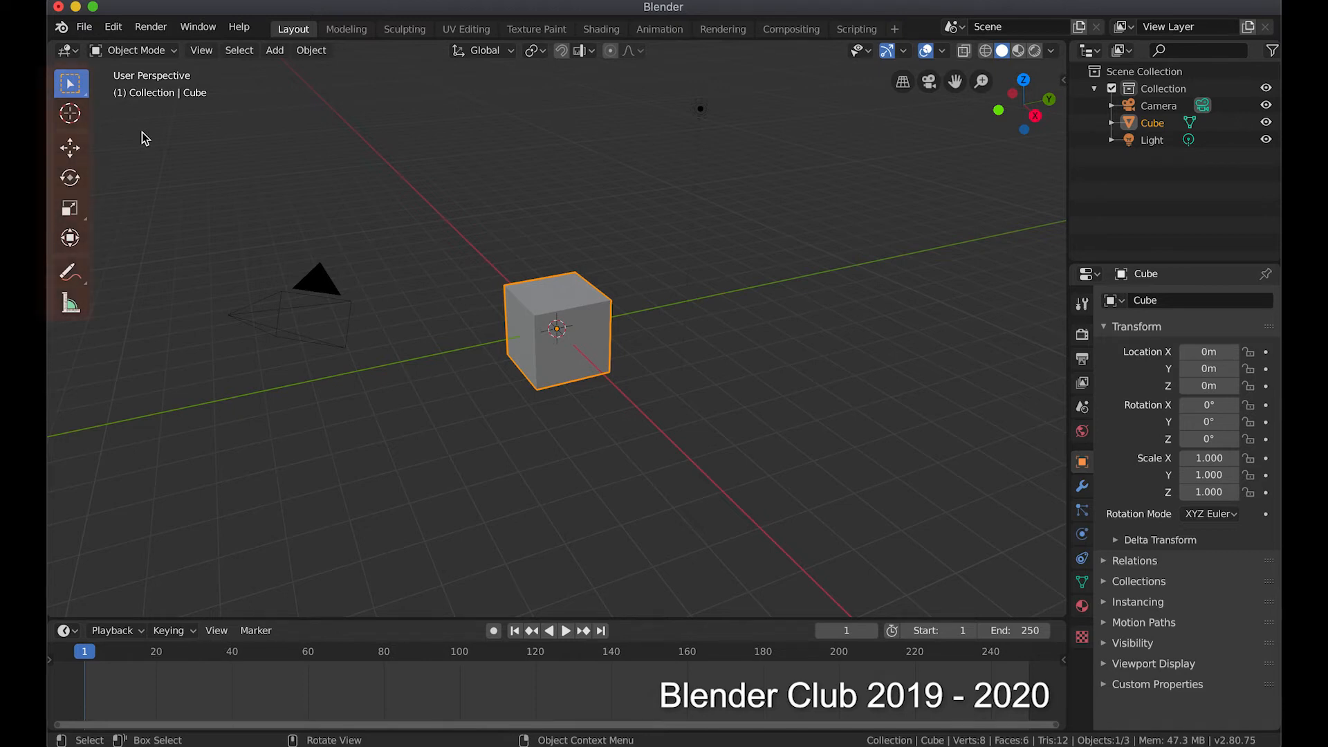
Move the cube with the Move tool's axis handles to about X -0.38, Y 2.51, Z -3.77 m.
click(71, 148)
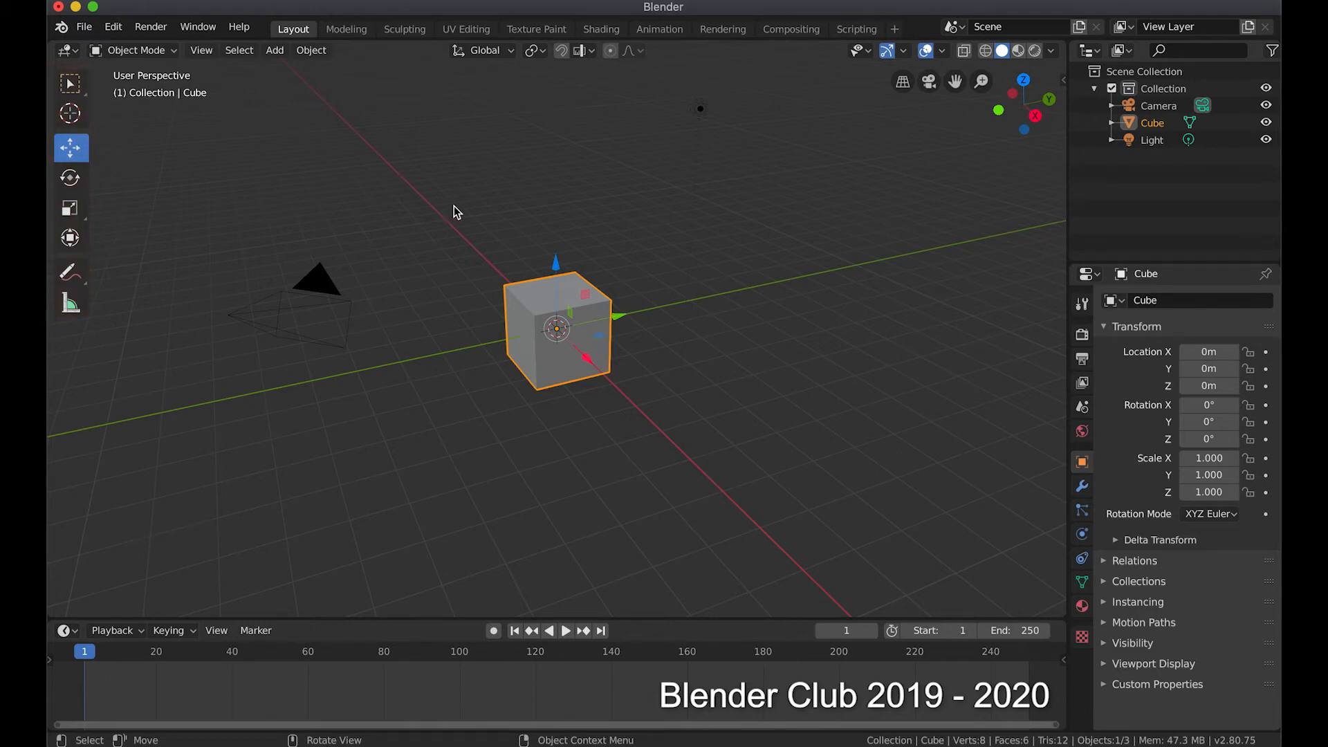
drag(556, 263, 558, 229)
drag(616, 280, 607, 322)
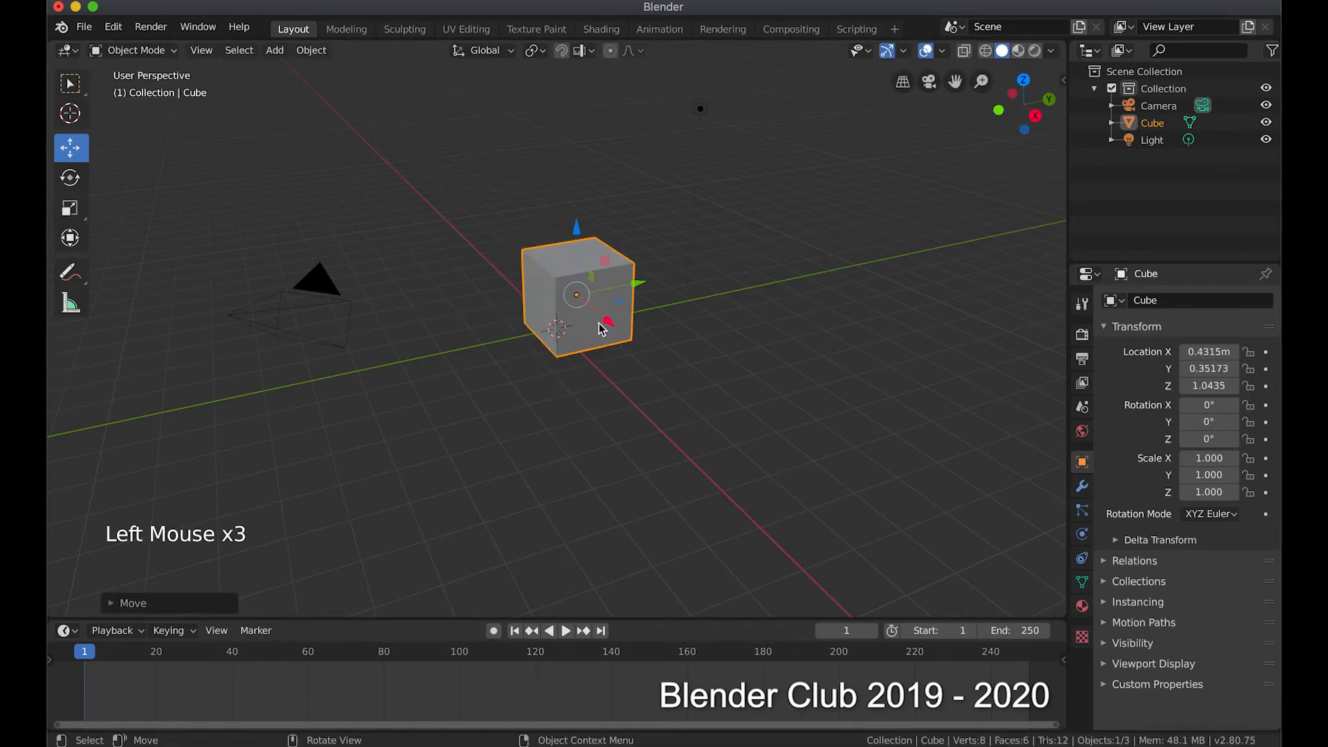
drag(607, 264, 633, 312)
drag(580, 194, 718, 310)
middle_drag(716, 310, 729, 276)
drag(729, 276, 720, 311)
Rotate the cube to about X -29.8°, Y 40.3°, Z 89.8° and scale it to about X 1.189, Y 1.036, Z 1.107.
click(70, 178)
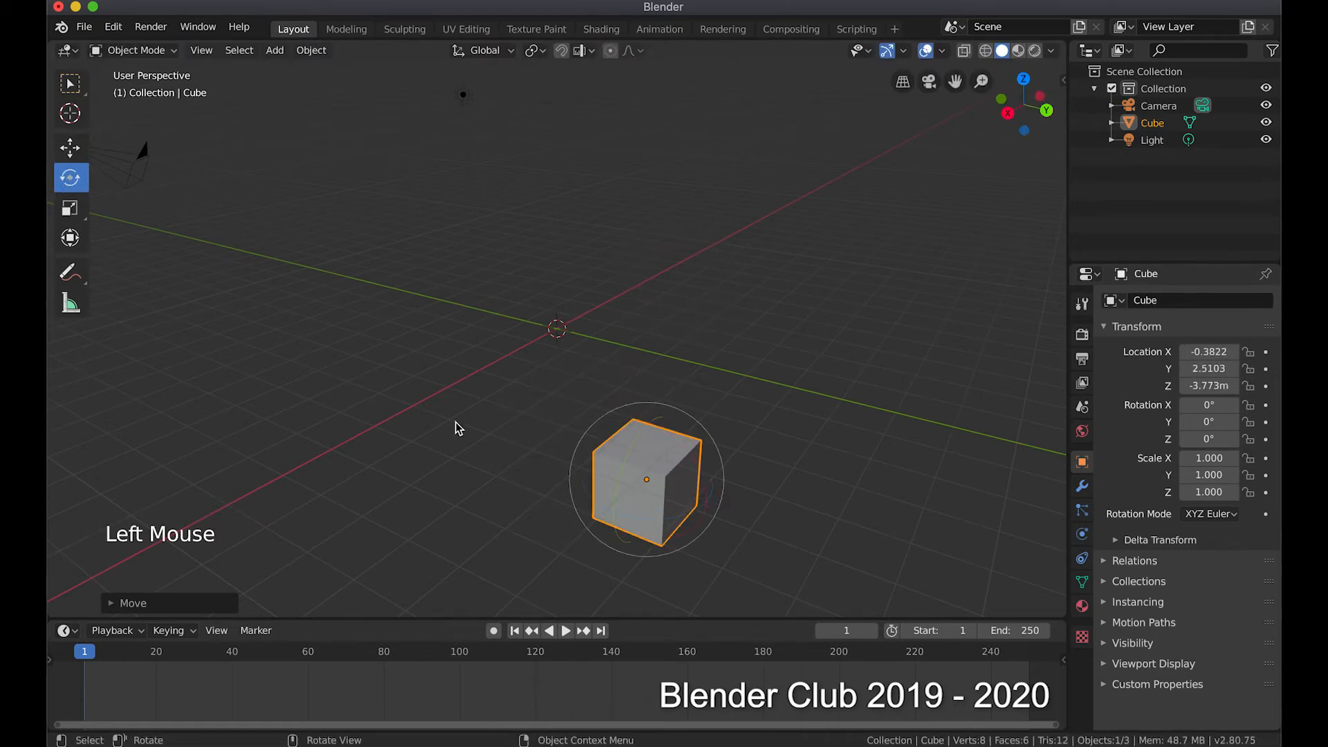
drag(651, 433, 681, 449)
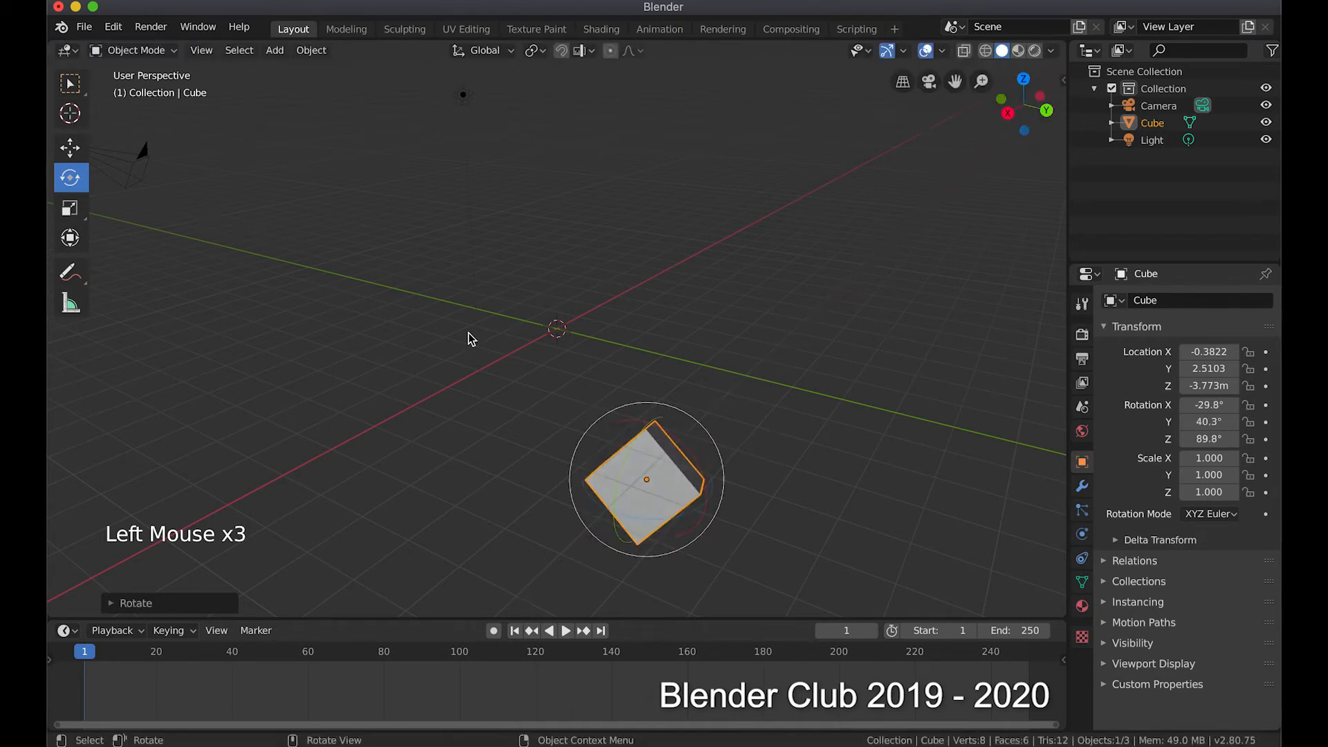
click(70, 208)
drag(716, 503, 723, 468)
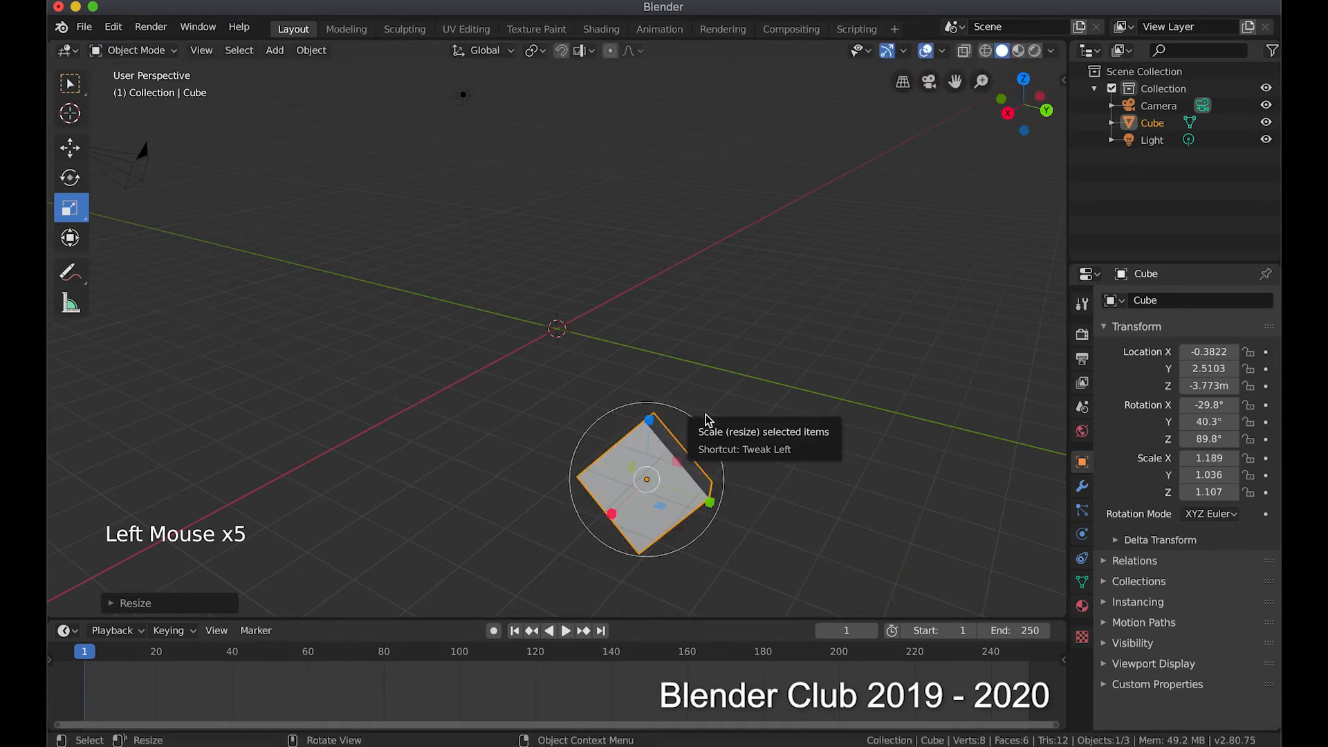
Try the single-axis constraints while moving the cube, and place it with X locked at about Y -4.00, Z 0.38 m.
key(g)
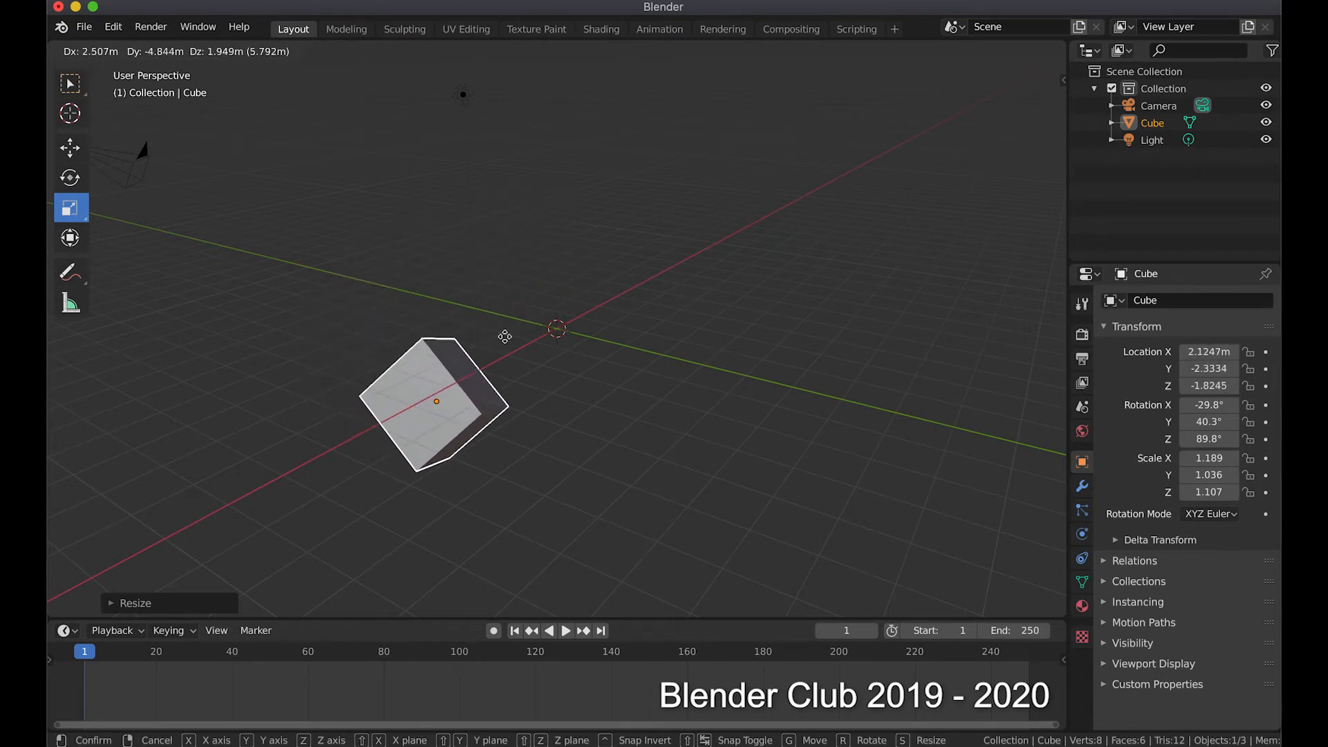
key(x)
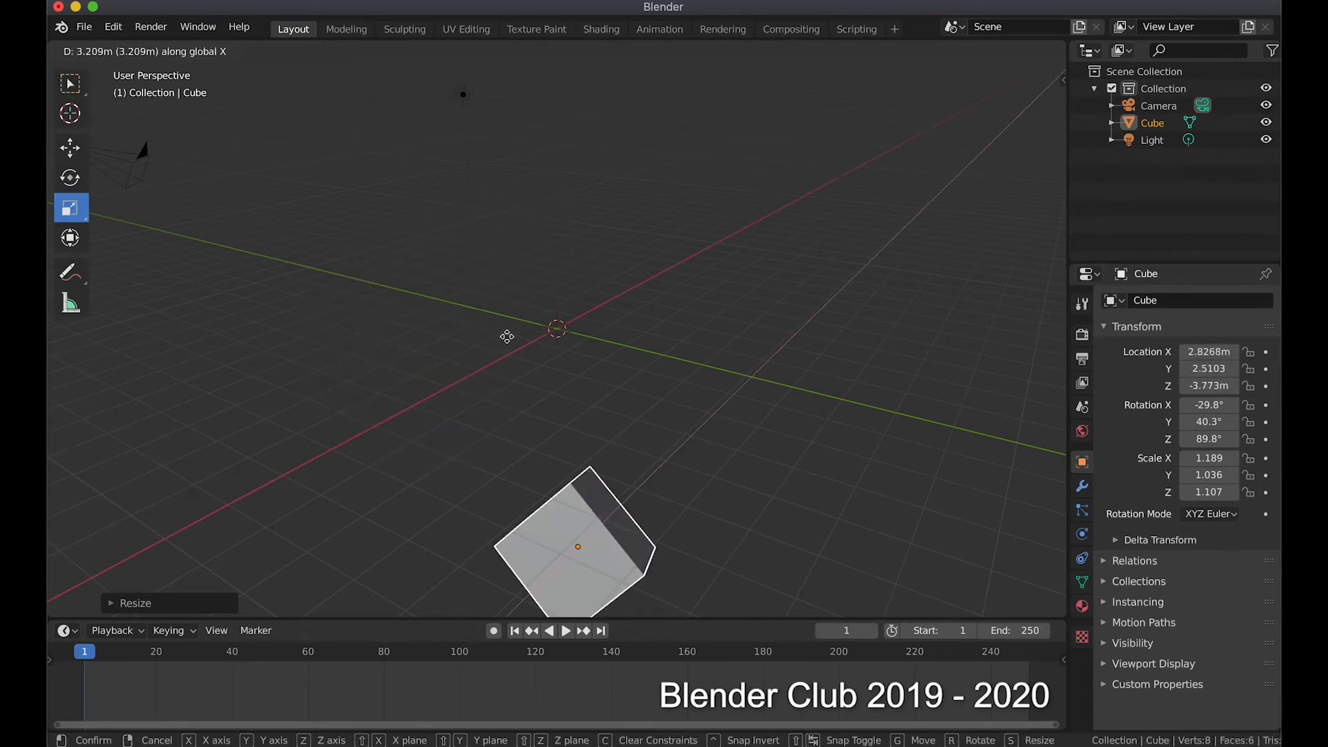
key(y)
key(z)
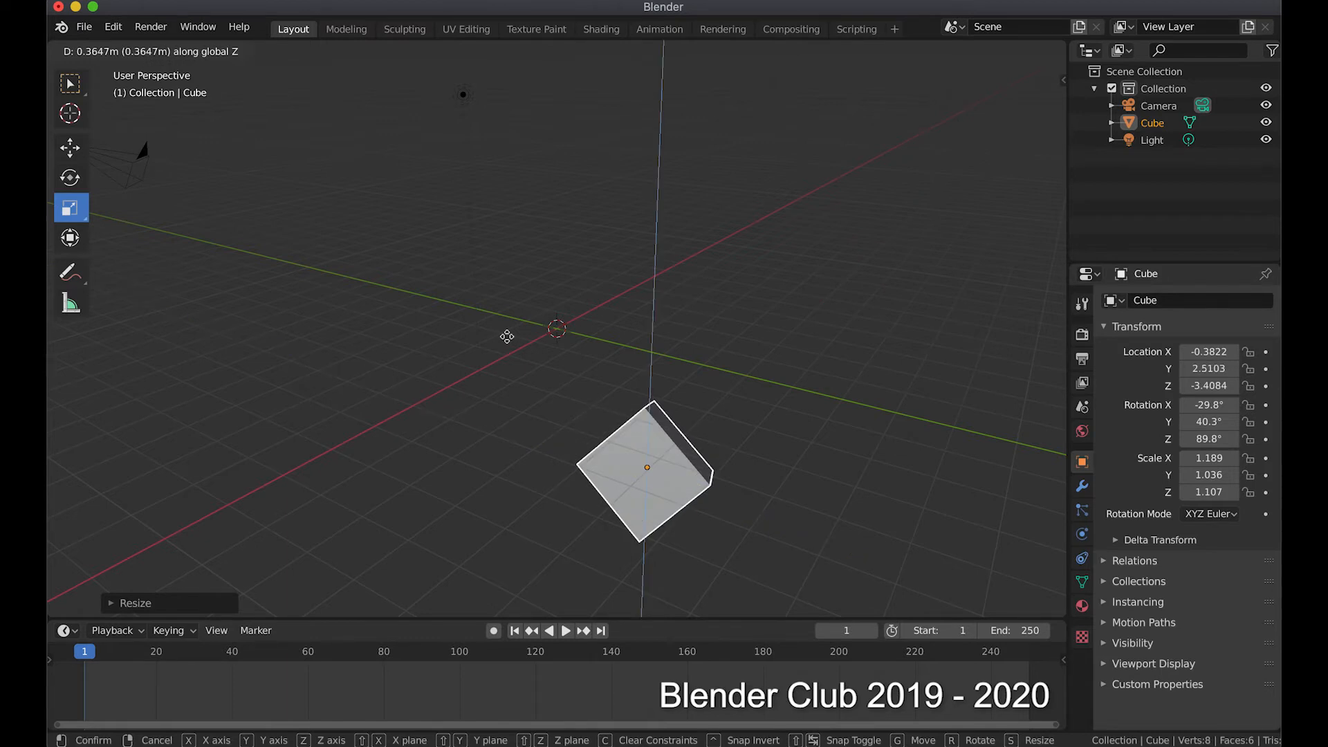
key(shift+x)
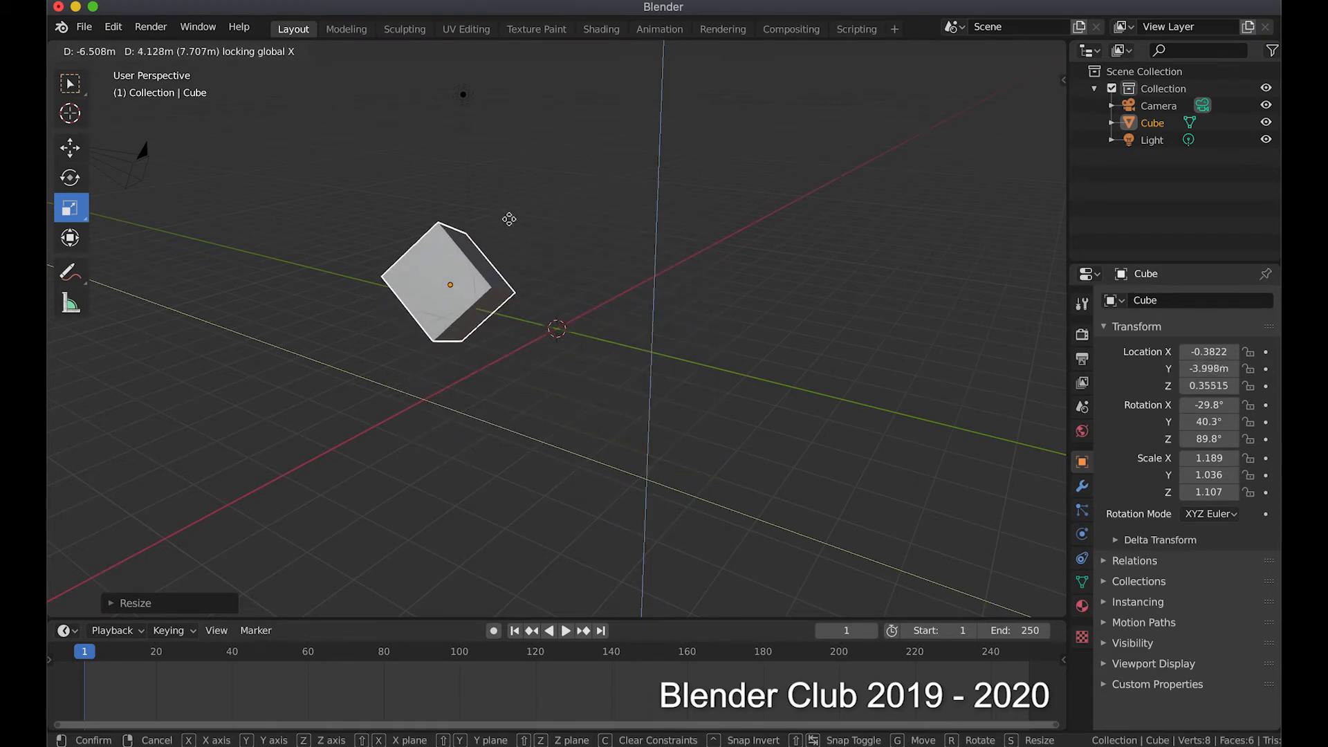
click(509, 220)
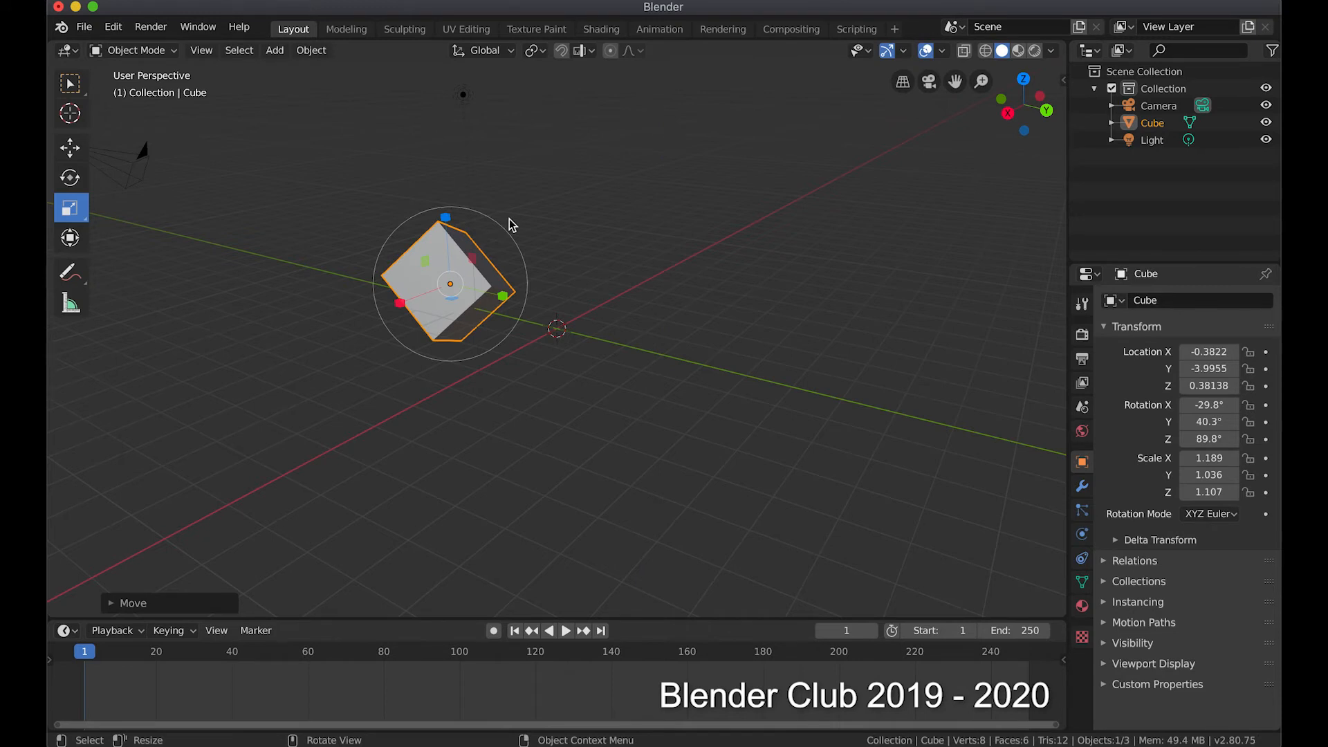
Try rotating the cube about the global X axis, and switch the transform to scaling along global X.
key(r)
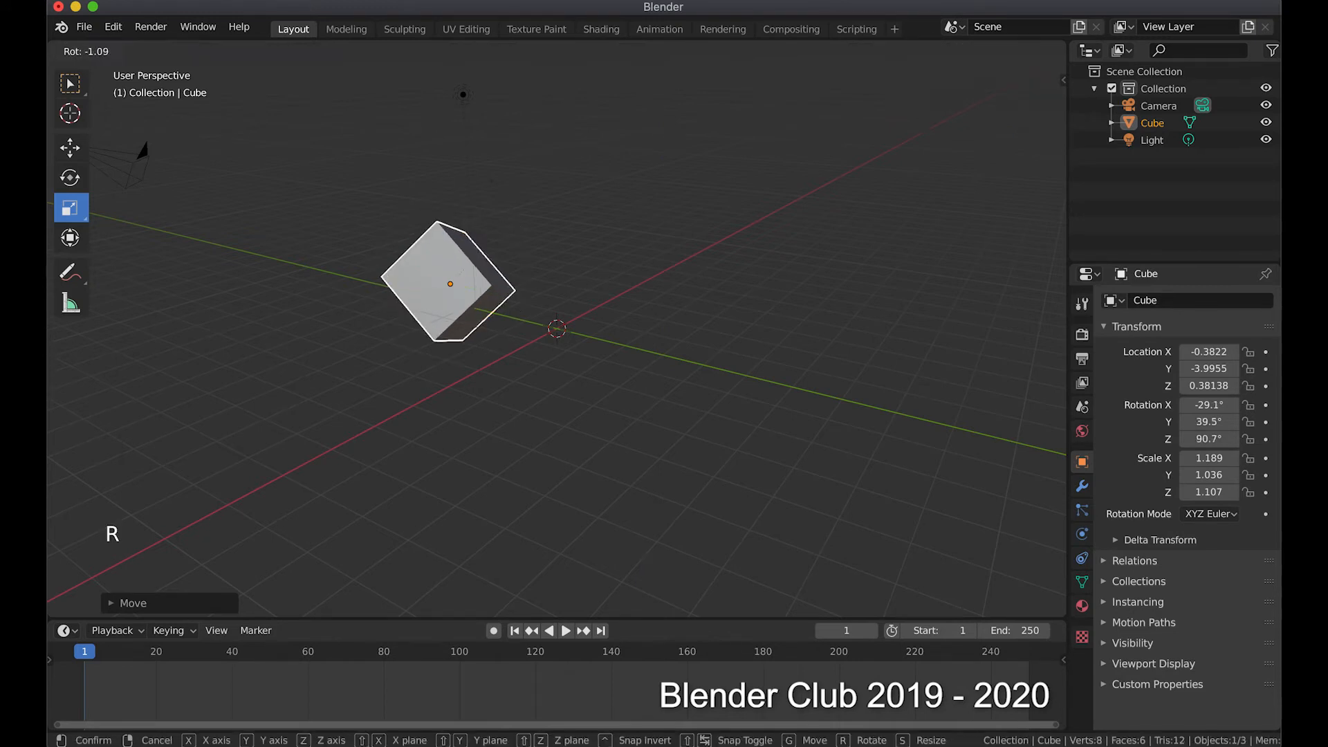
key(x)
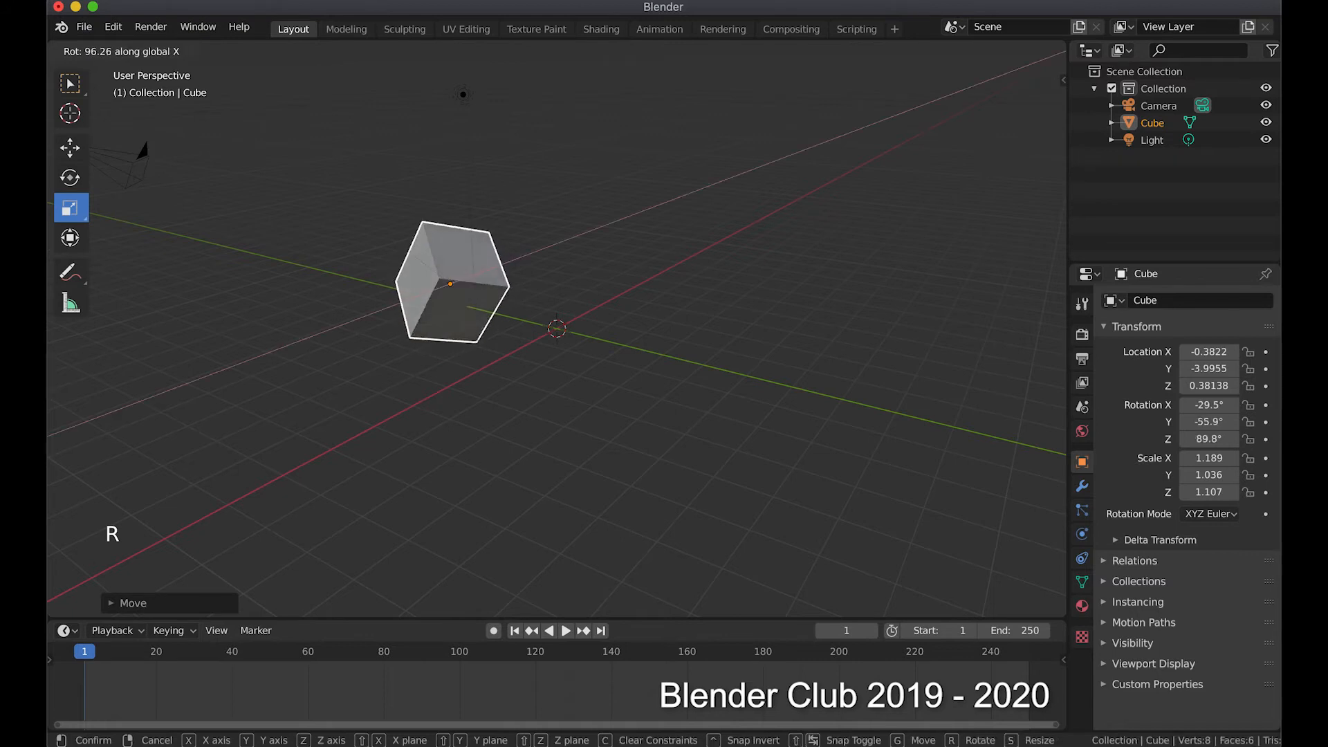
key(s)
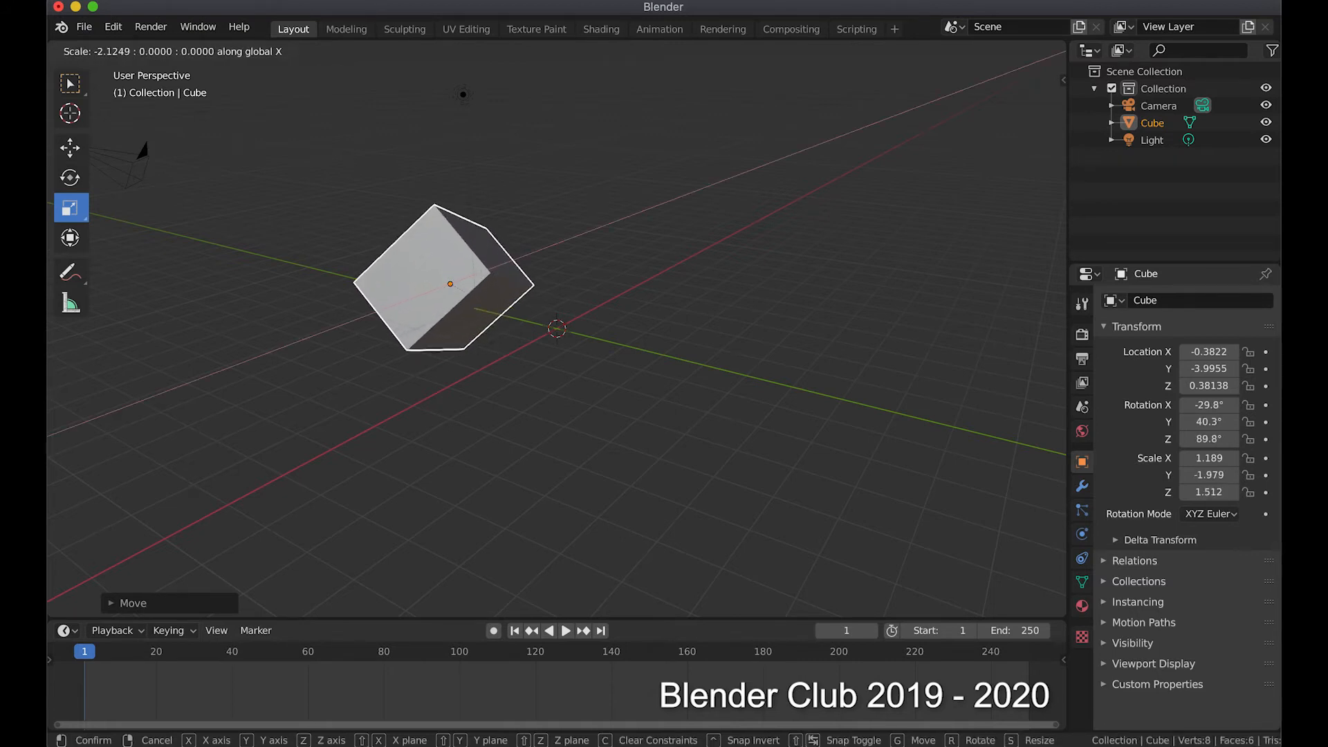
click(726, 394)
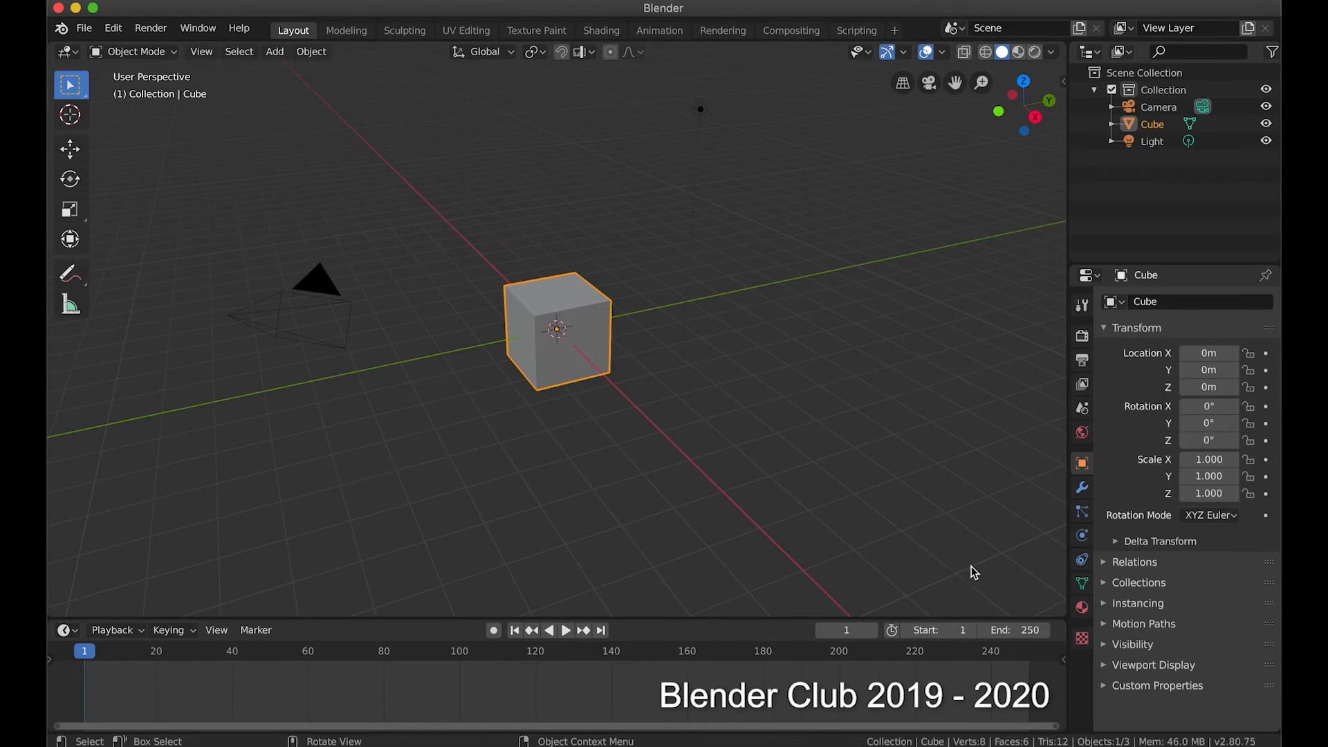
Set the base color of the cube's material to a medium blue.
click(1080, 610)
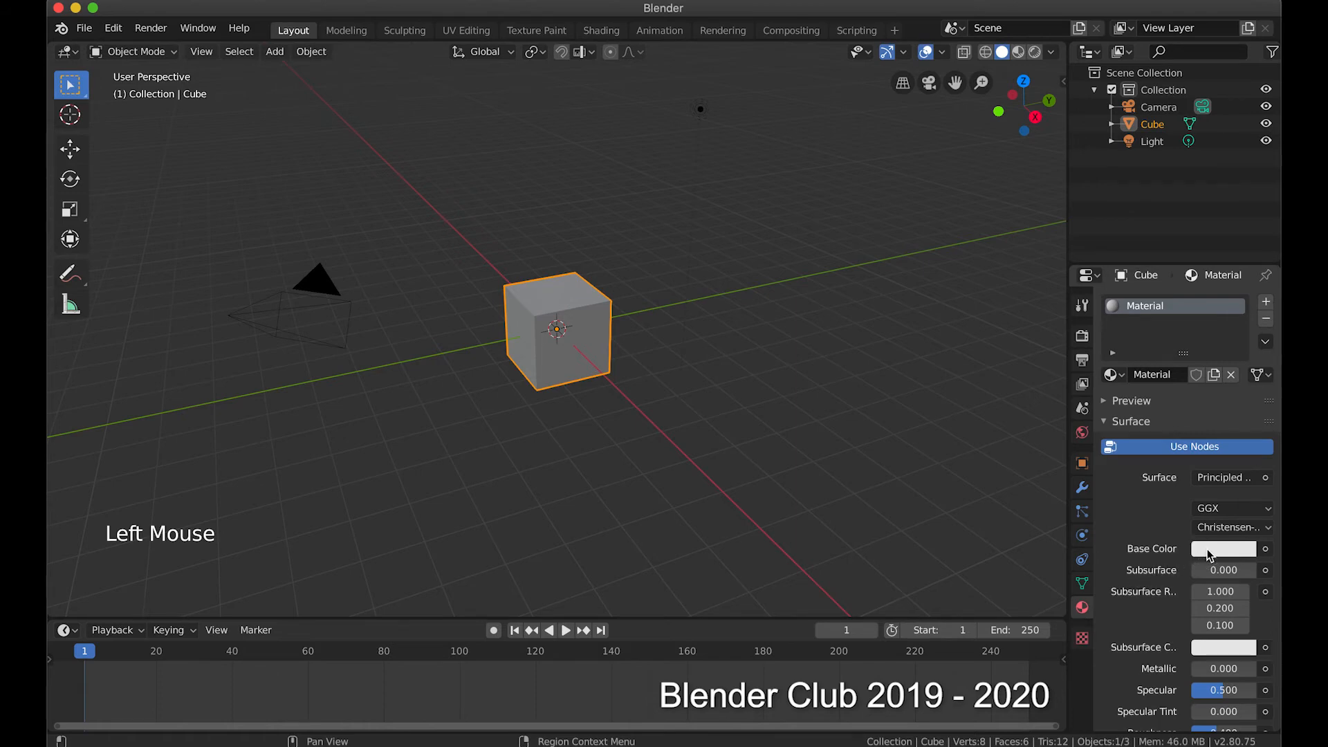
click(1209, 551)
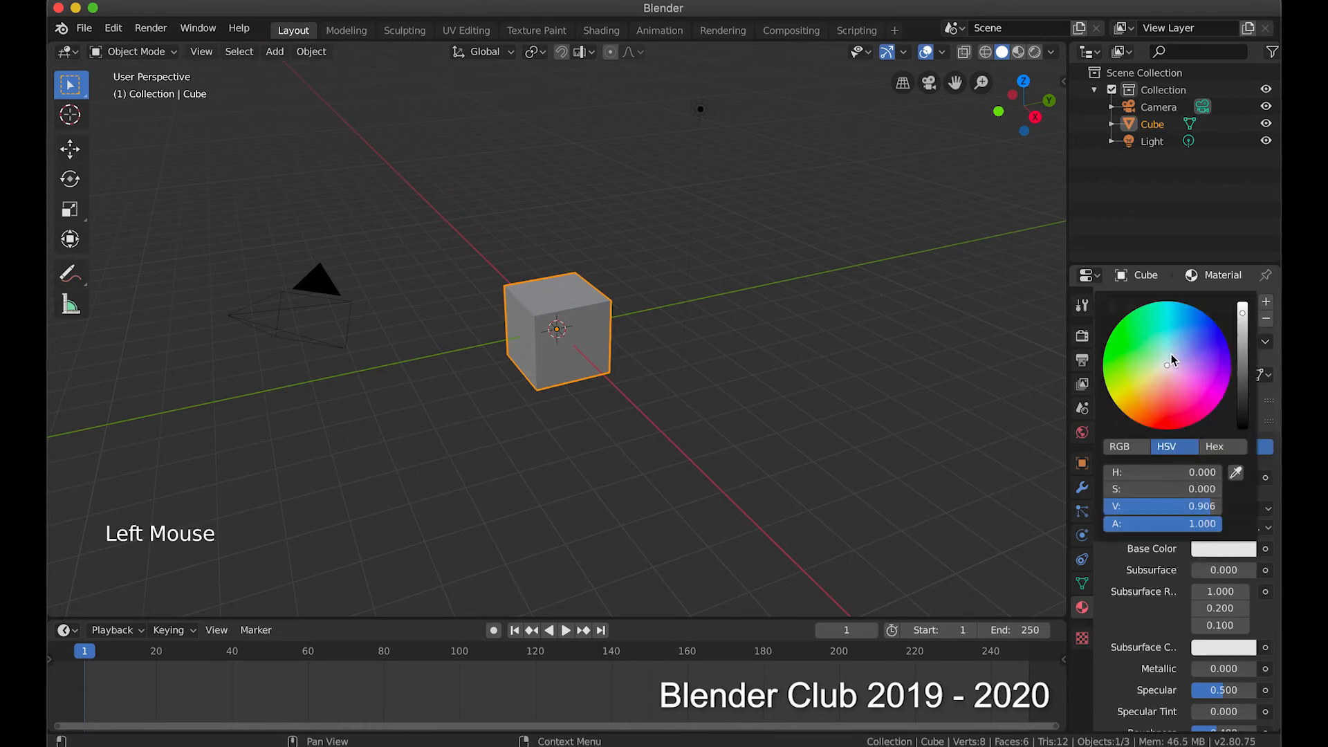
mouse_move(1164, 370)
mouse_down()
mouse_move(1176, 363)
mouse_move(1151, 339)
mouse_move(1130, 370)
mouse_move(1174, 396)
mouse_move(1192, 350)
mouse_up()
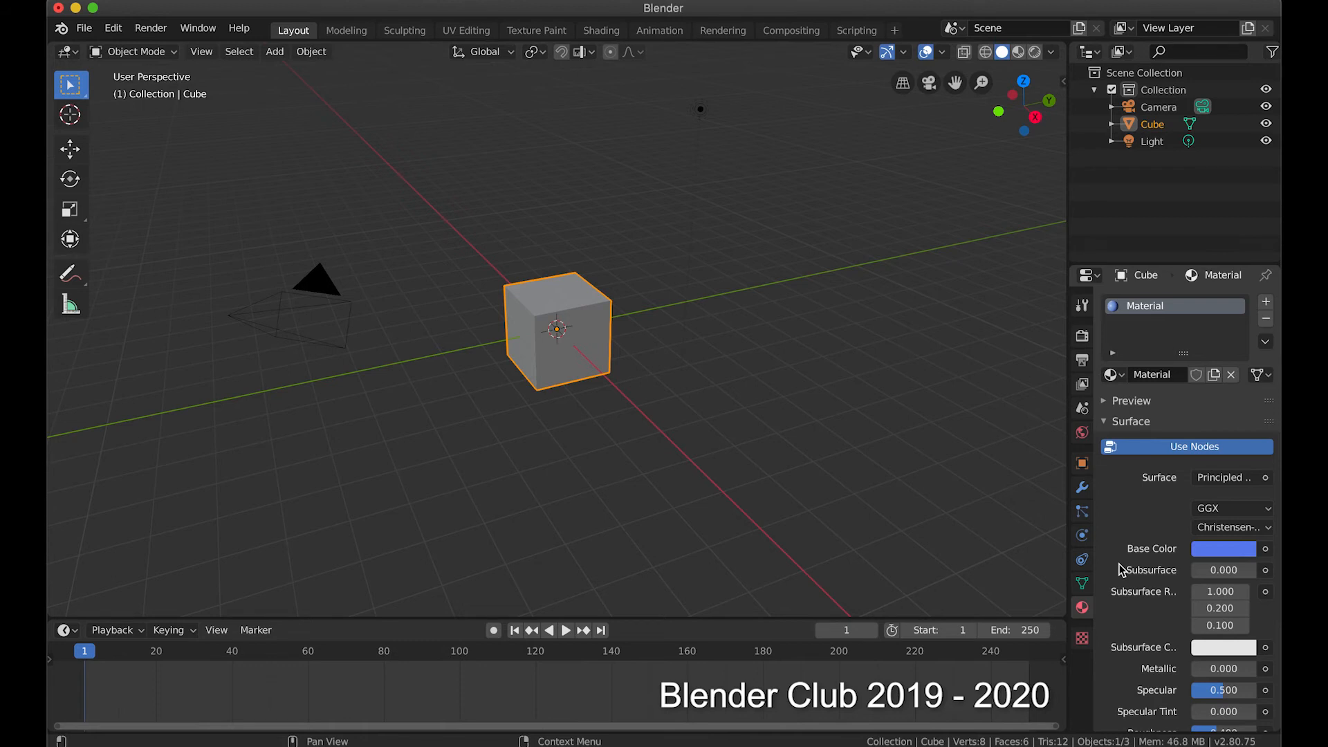
Switch the viewport to Rendered shading and view the cube's lit and shadowed sides.
click(1035, 53)
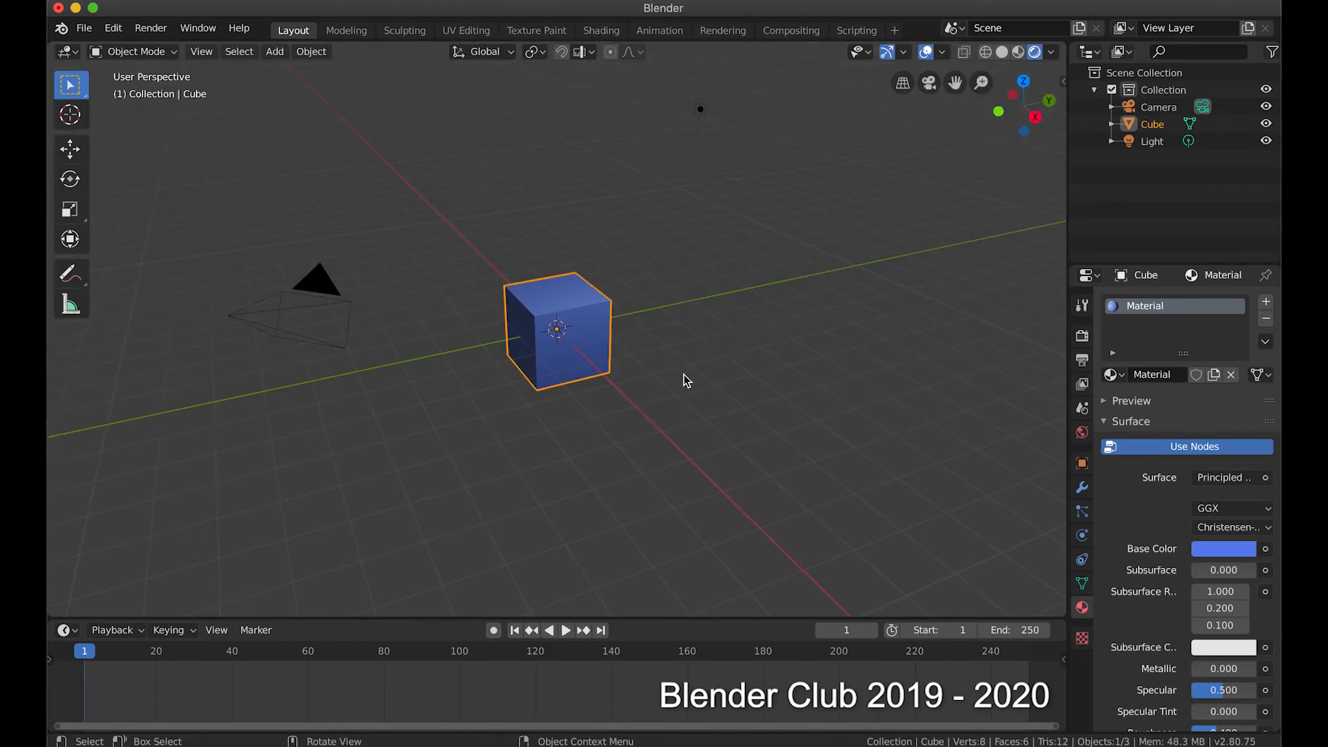
scroll(685, 380, up, 1)
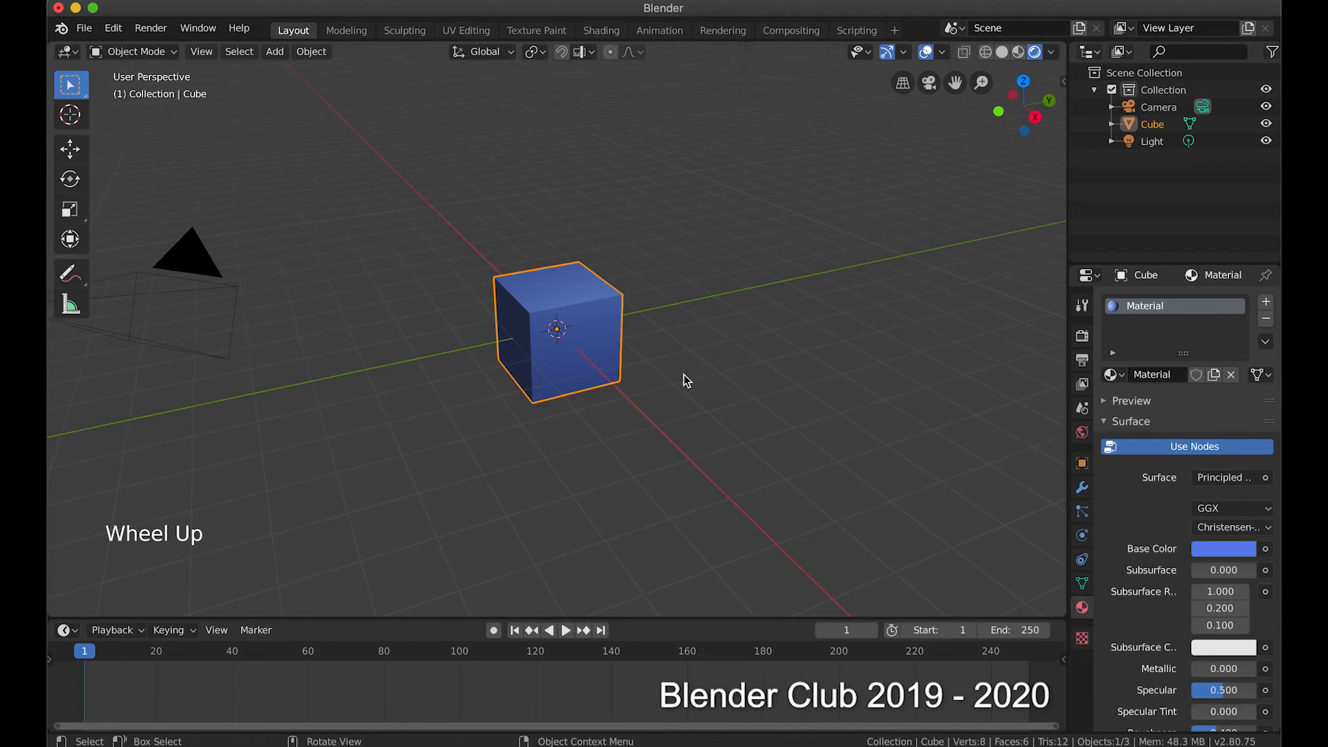
middle_drag(682, 376, 608, 379)
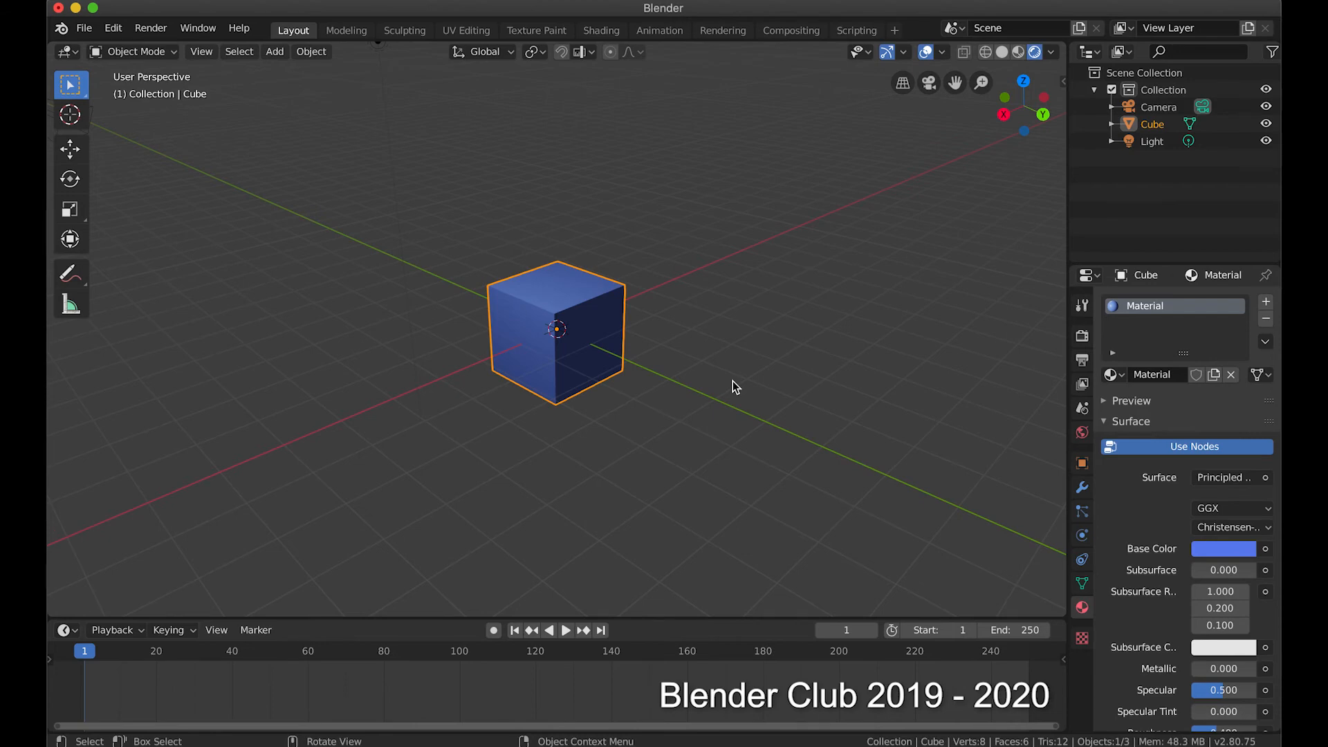
scroll(731, 380, up, 2)
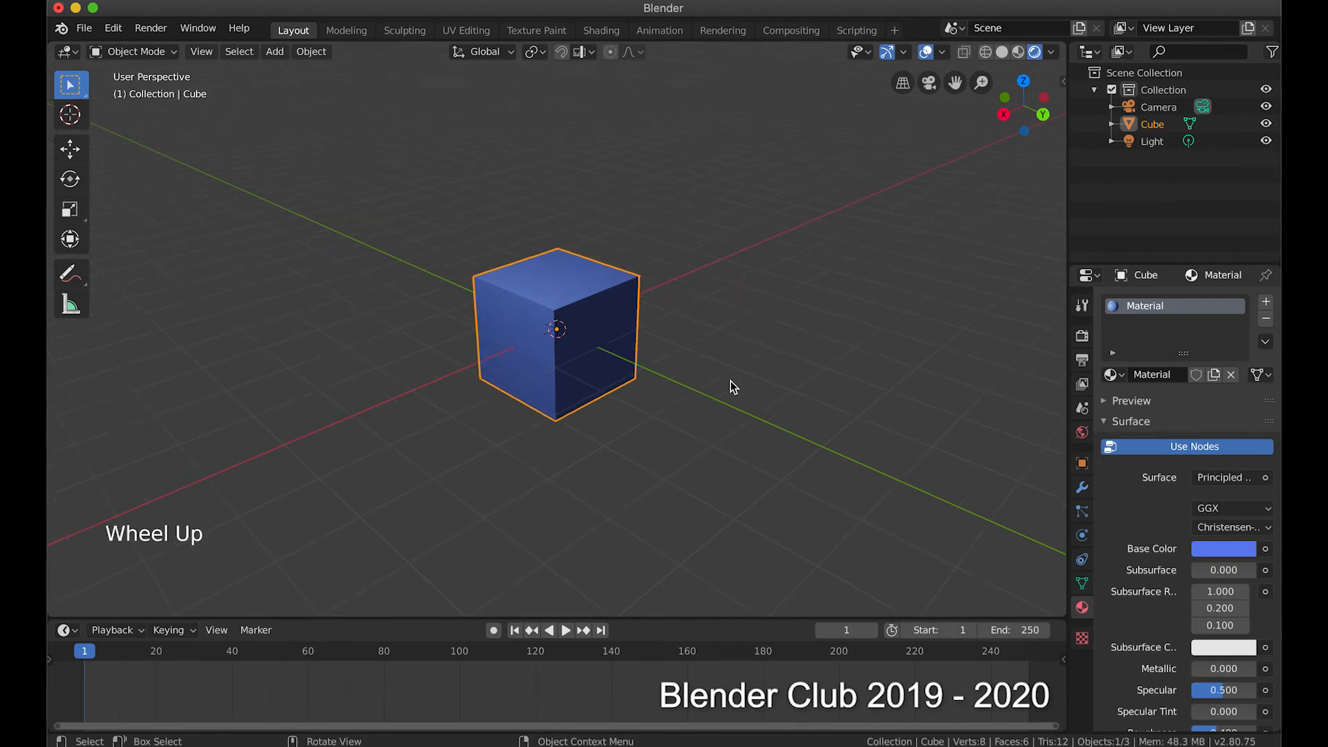
scroll(720, 385, down, 1)
mouse_move(704, 398)
middle_down()
mouse_move(616, 394)
mouse_move(698, 408)
mouse_move(723, 388)
middle_up()
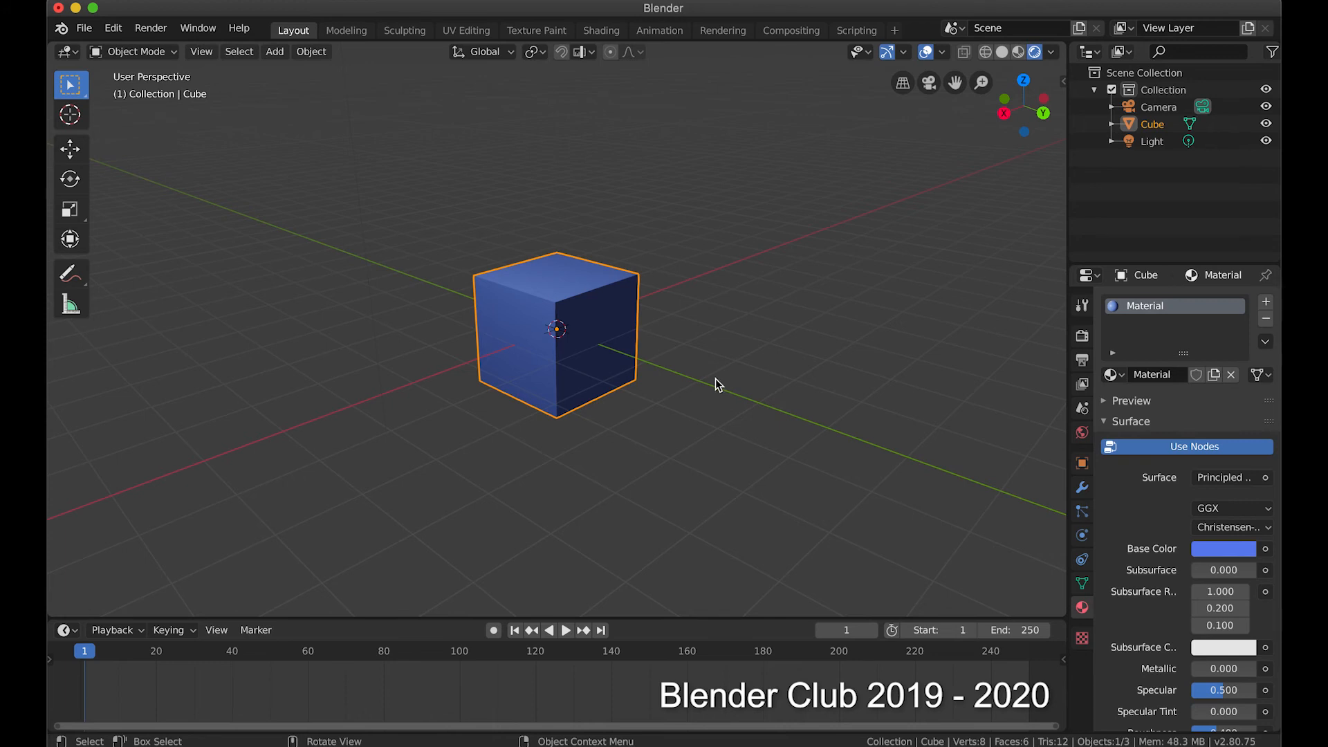
Set the scene's render engine to Cycles.
click(1082, 339)
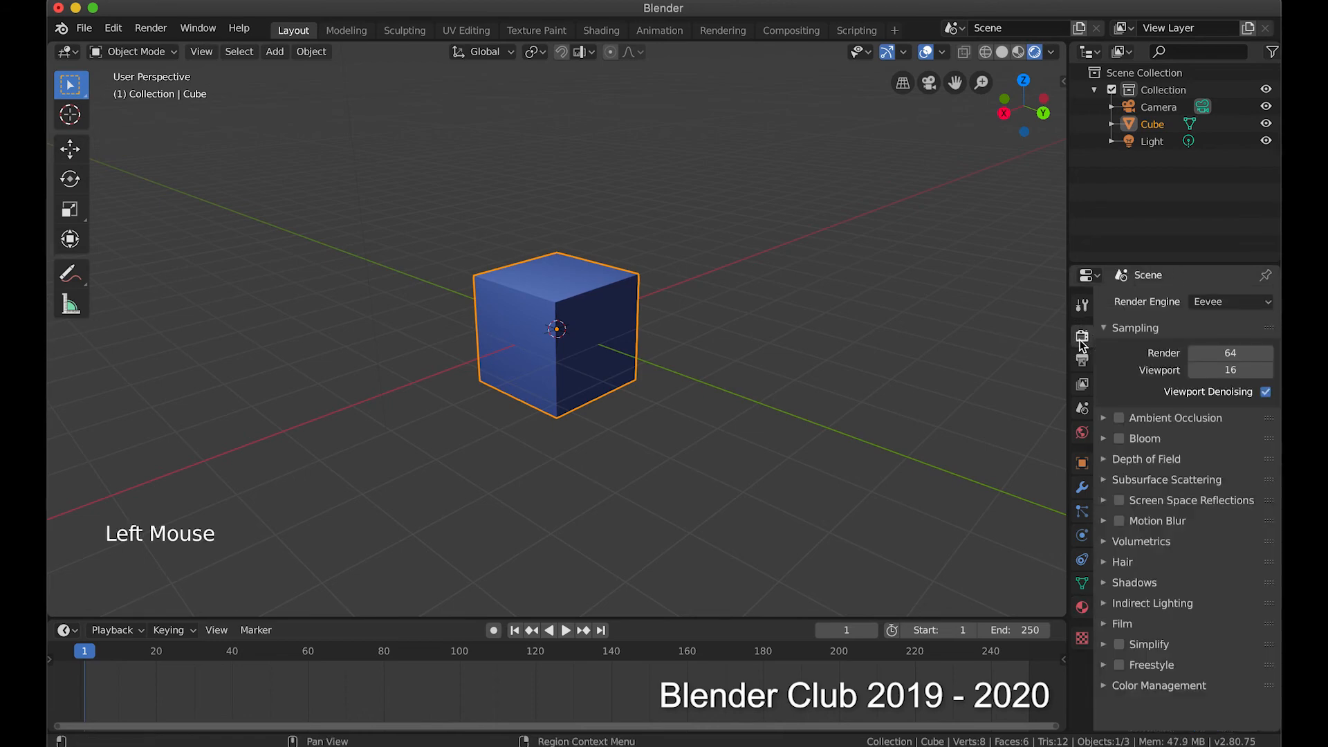
click(1217, 305)
click(1205, 359)
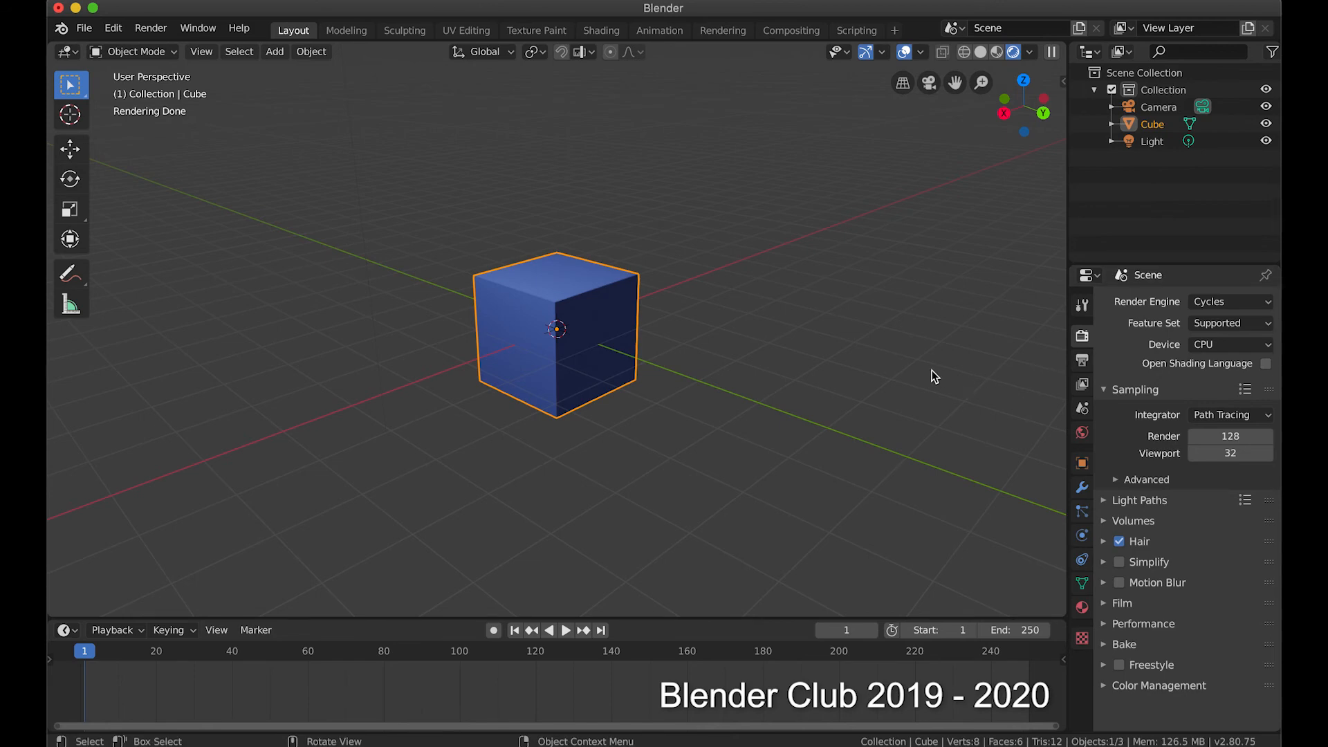
Switch the viewport to Solid shading and back to Rendered, and examine the cube from another side.
click(980, 52)
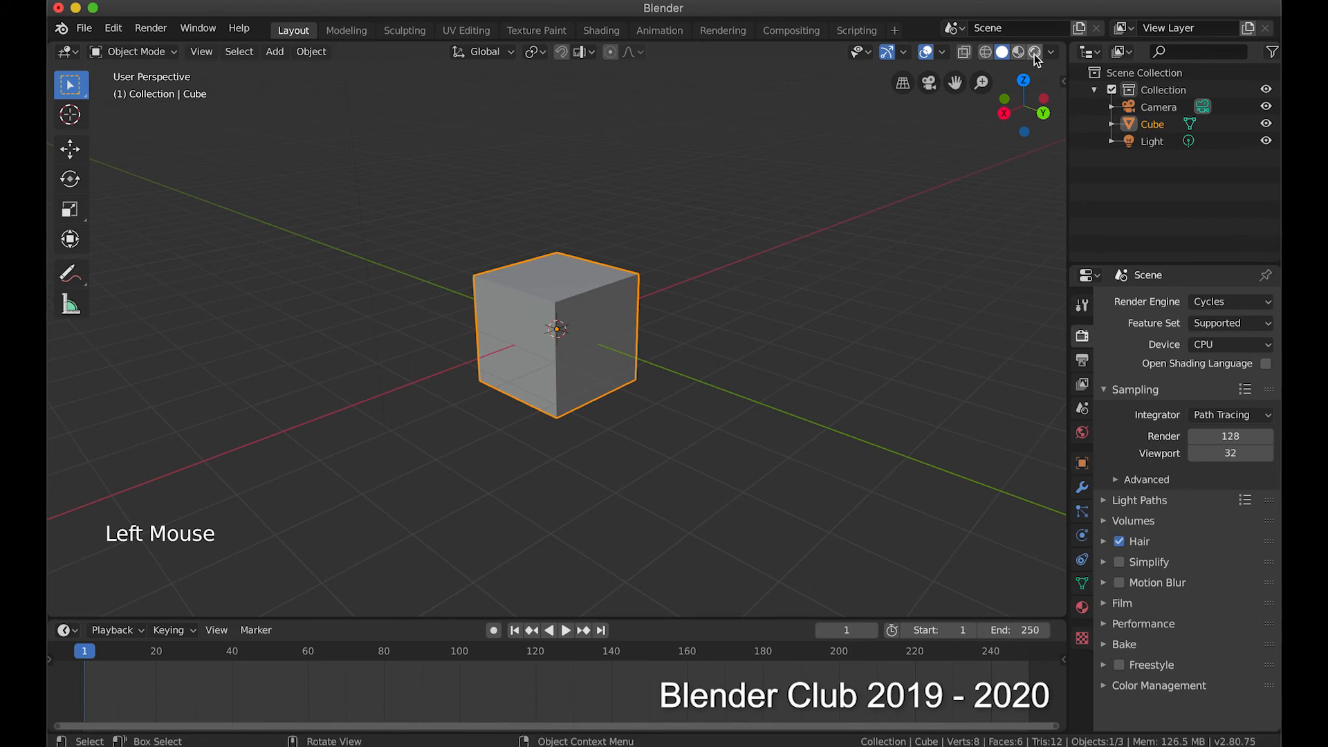
click(1034, 53)
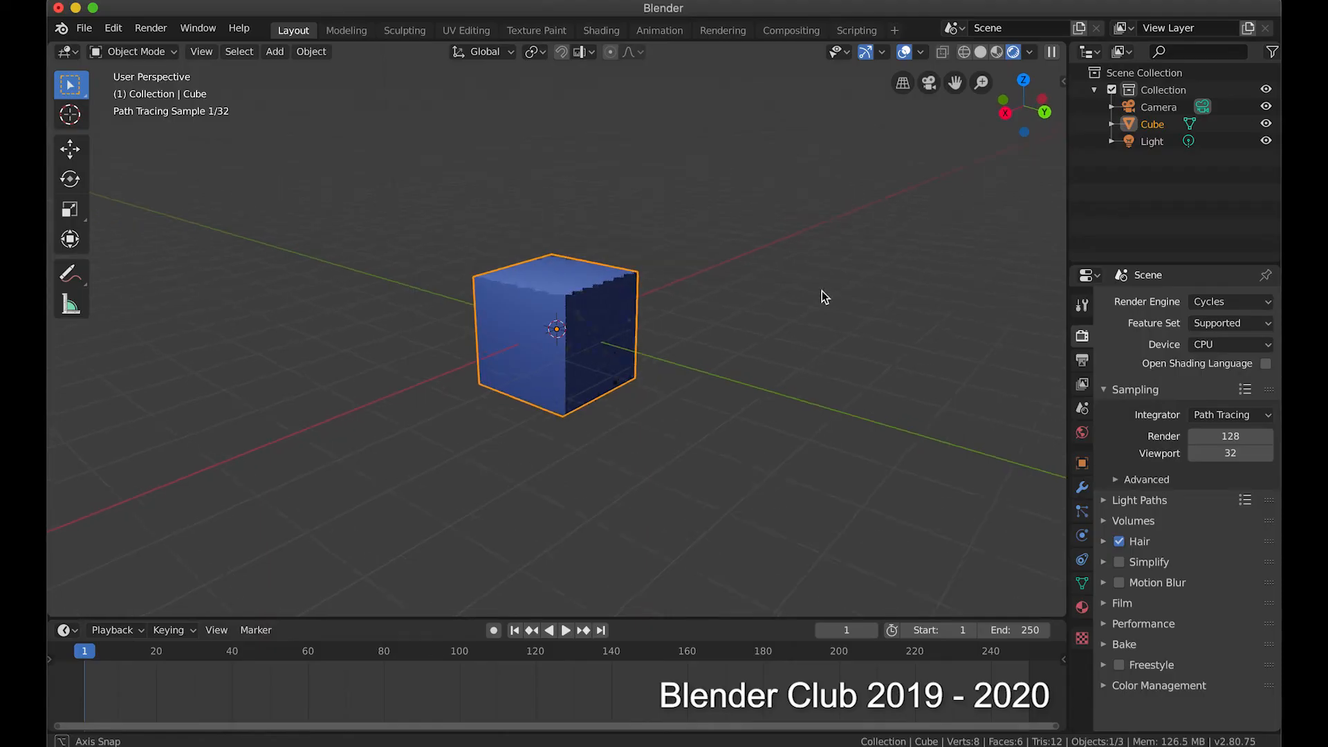
middle_drag(822, 291, 615, 296)
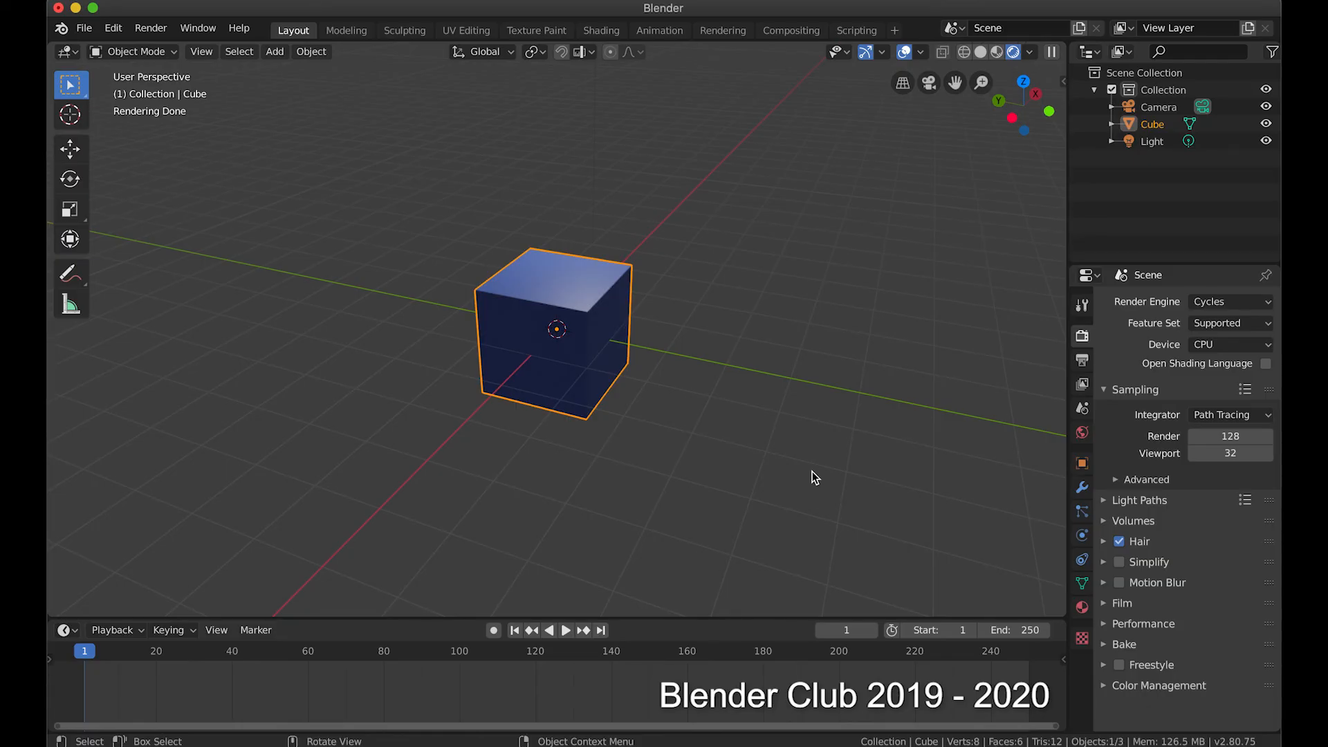
Save the file as project.blend in the Desktop folder.
click(85, 33)
click(84, 33)
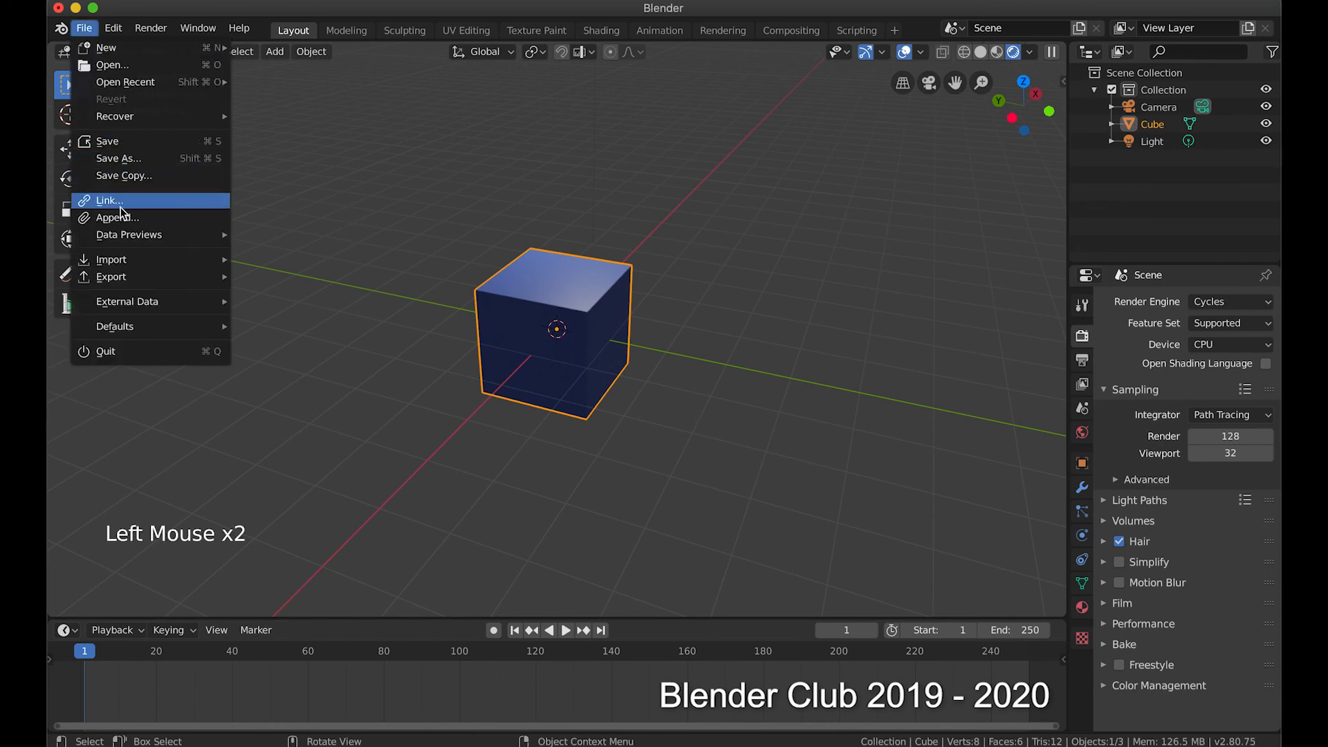
click(130, 159)
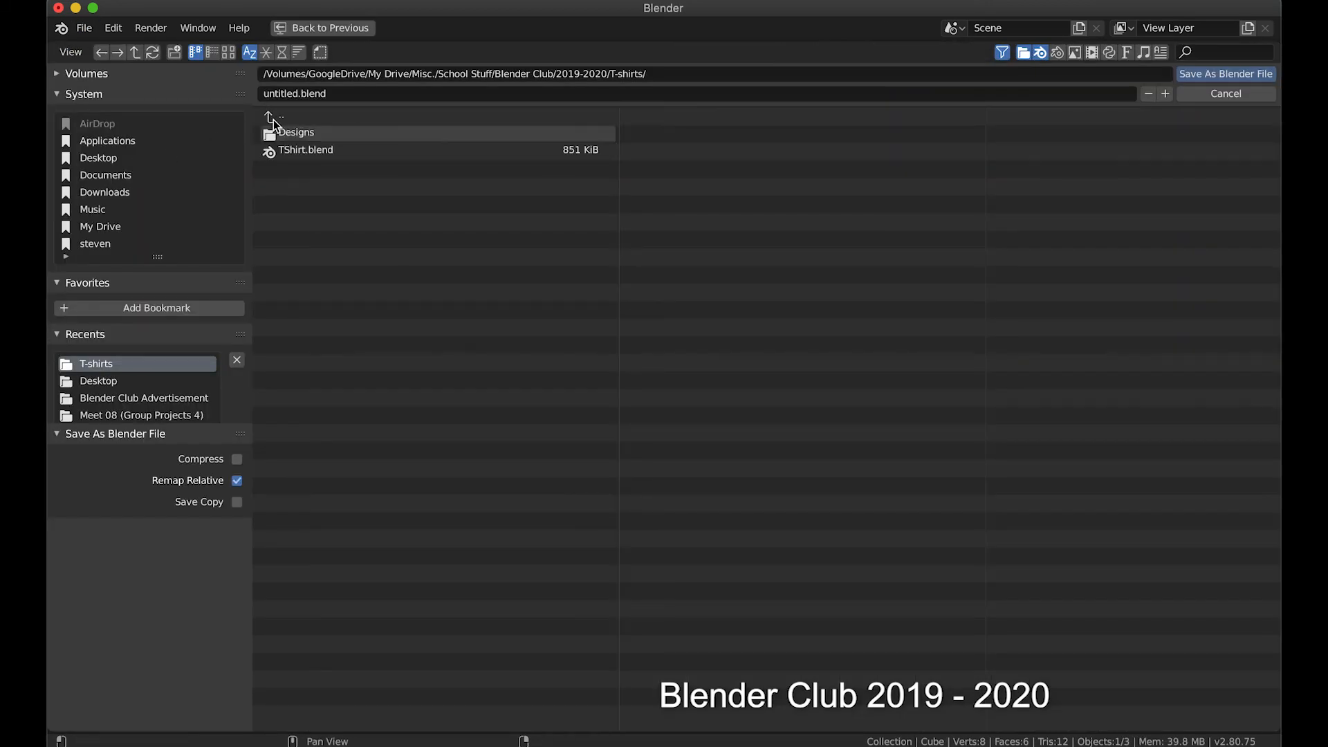
click(284, 93)
double_click(285, 93)
text(project)
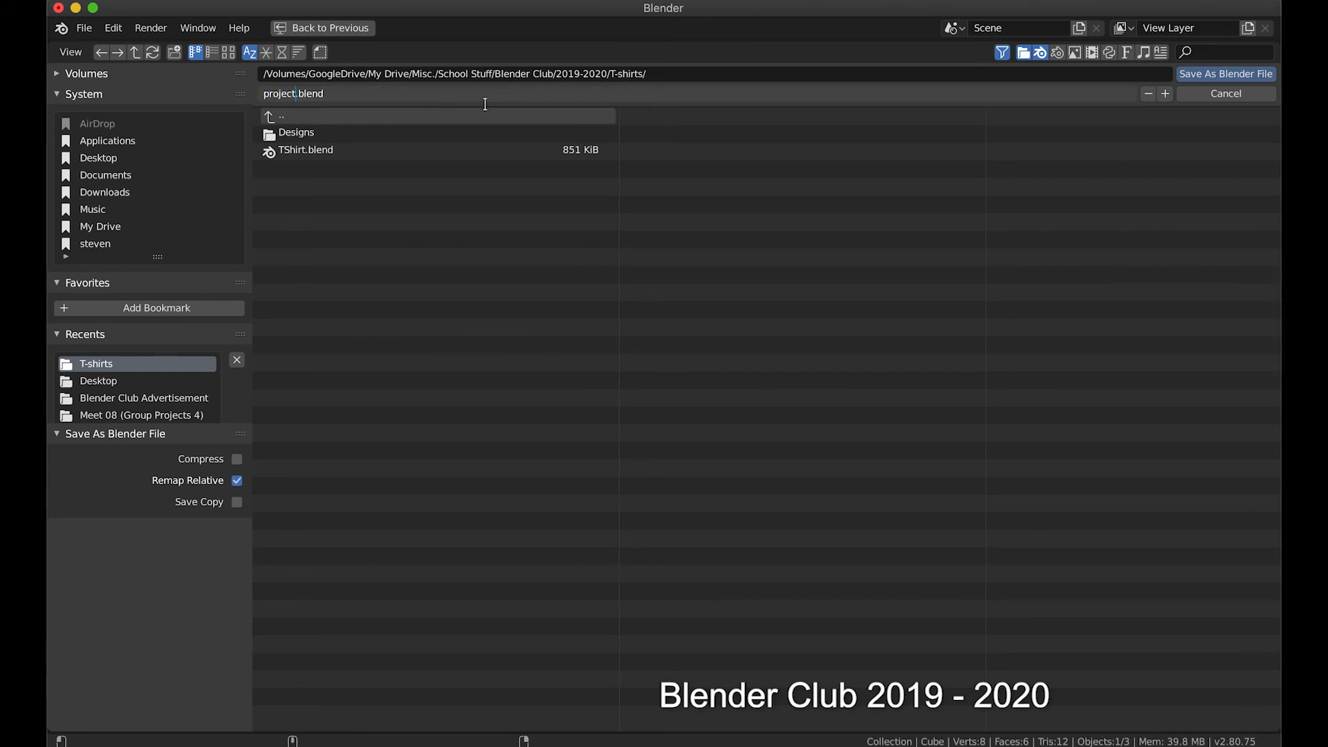
drag(338, 95, 308, 95)
click(375, 97)
click(104, 158)
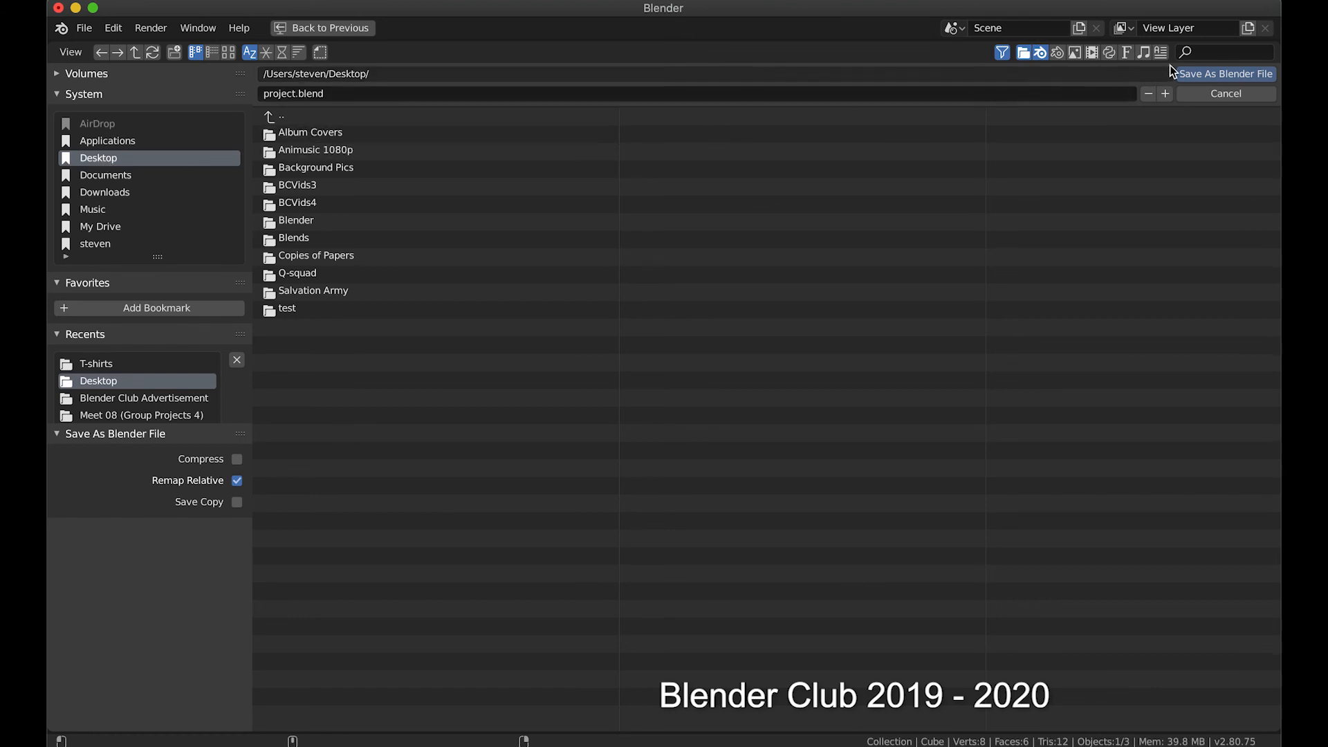
click(1227, 73)
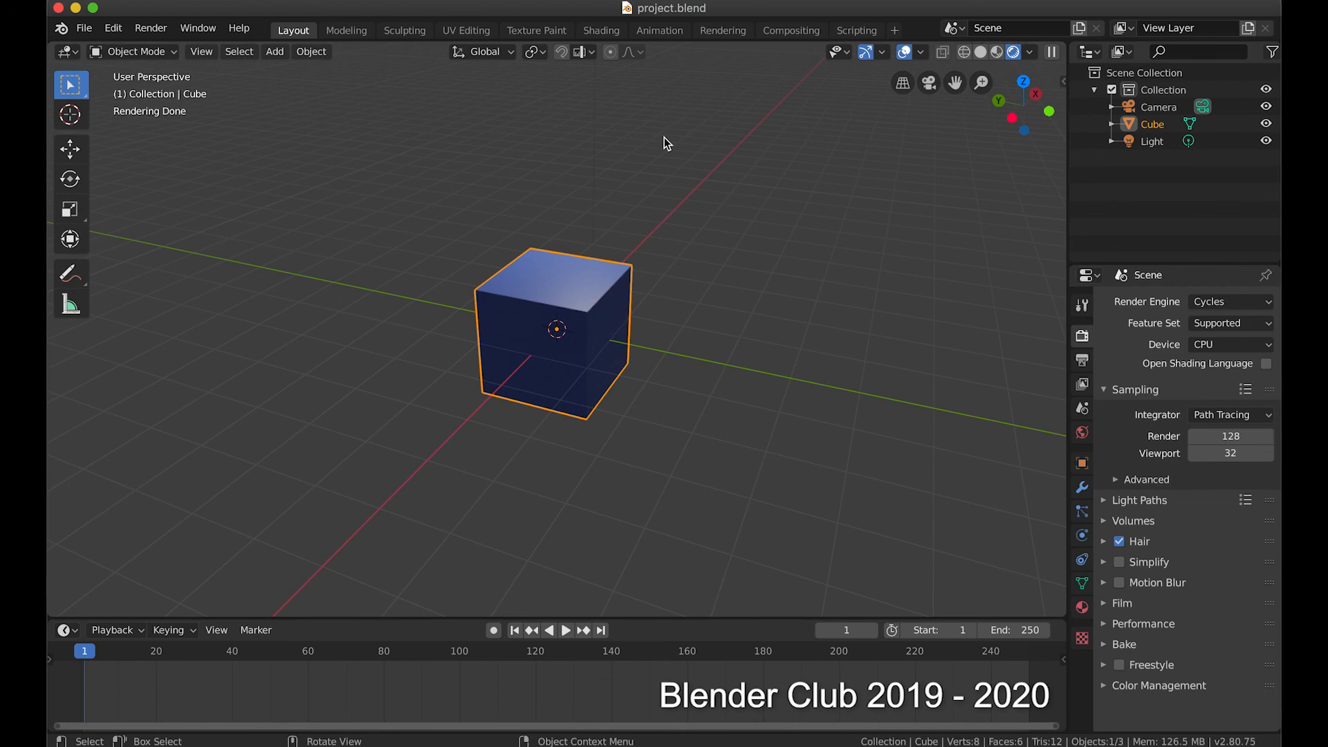
Return the viewport to Solid shading and render a still image from the camera.
scroll(689, 209, down, 4)
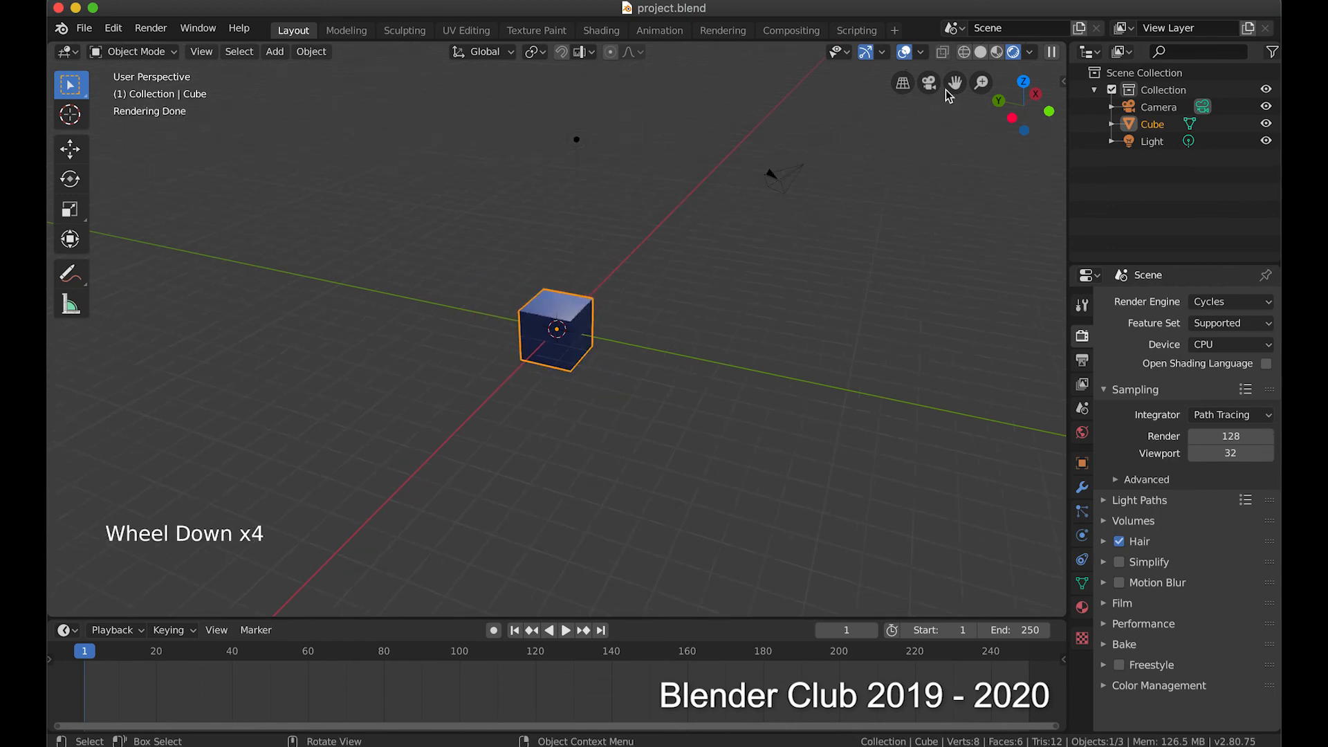
click(981, 53)
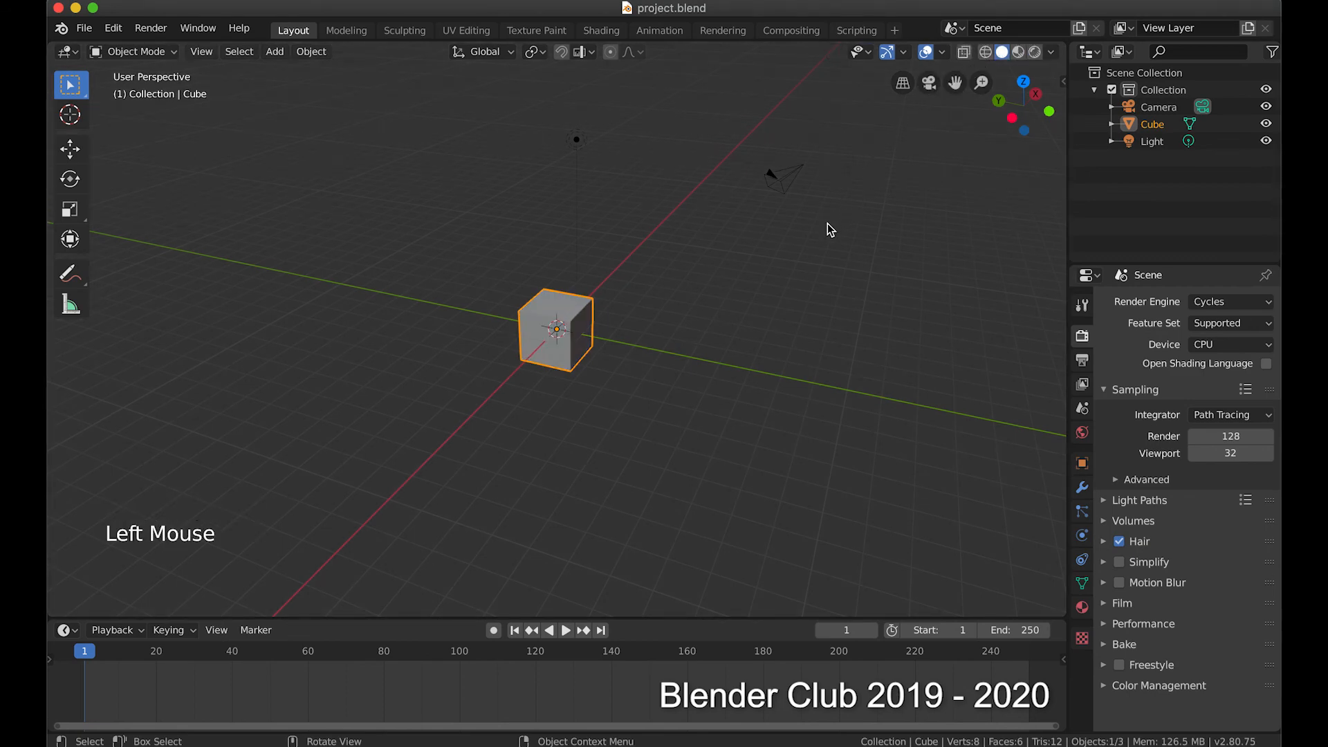
click(155, 29)
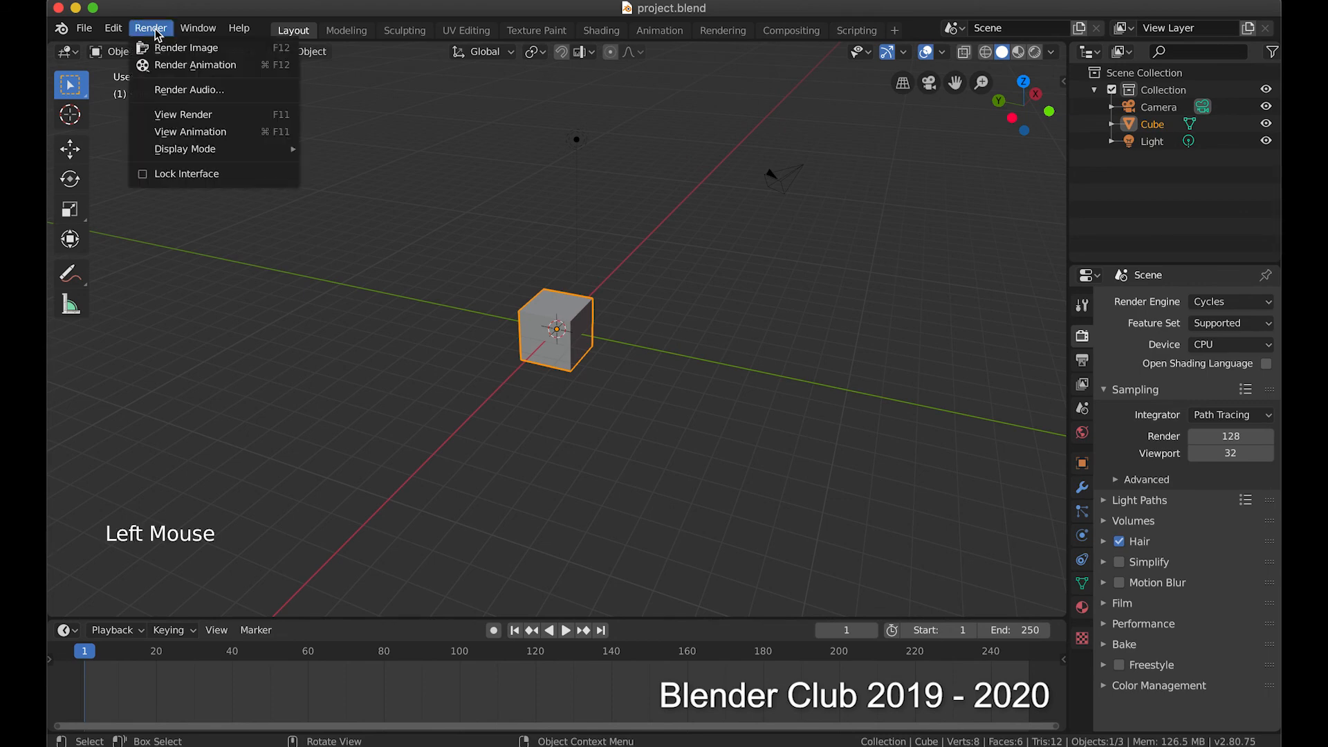
click(168, 49)
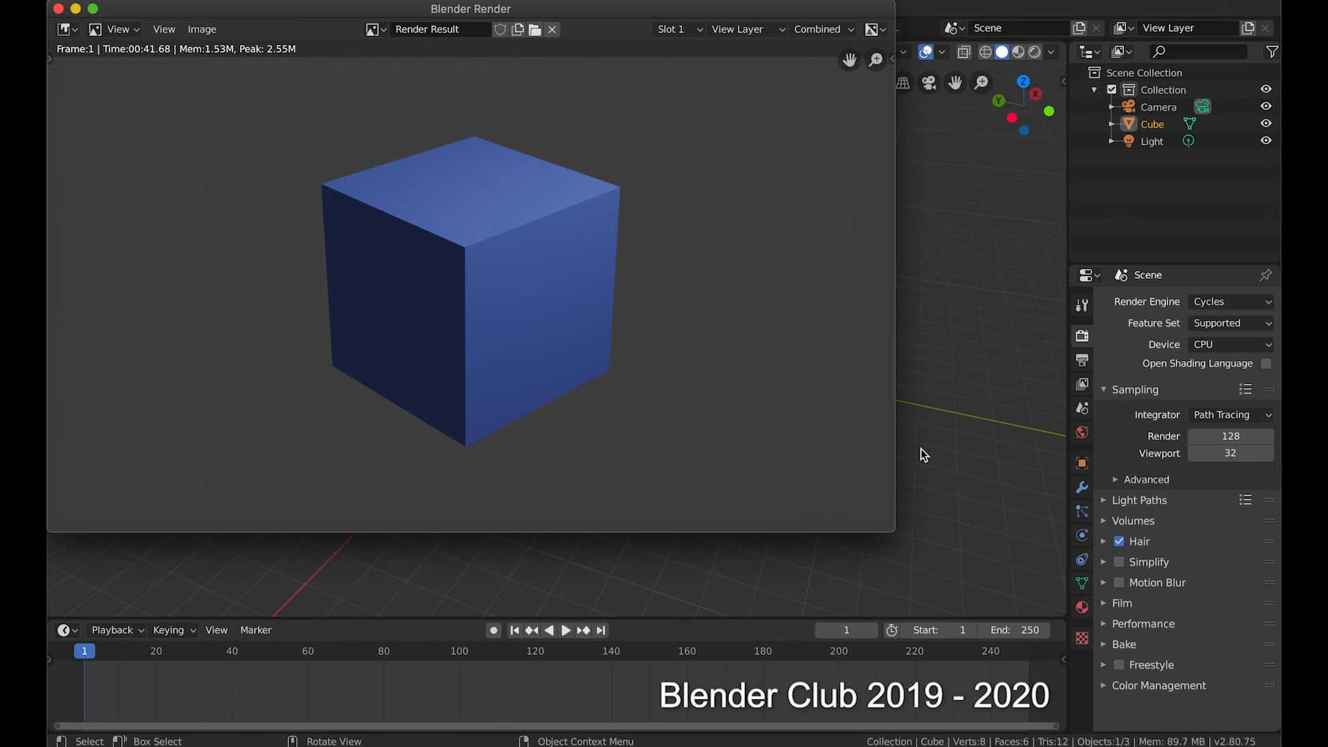
Save the rendered image as untitled.png in the Desktop folder, in PNG format with RGBA color.
click(202, 30)
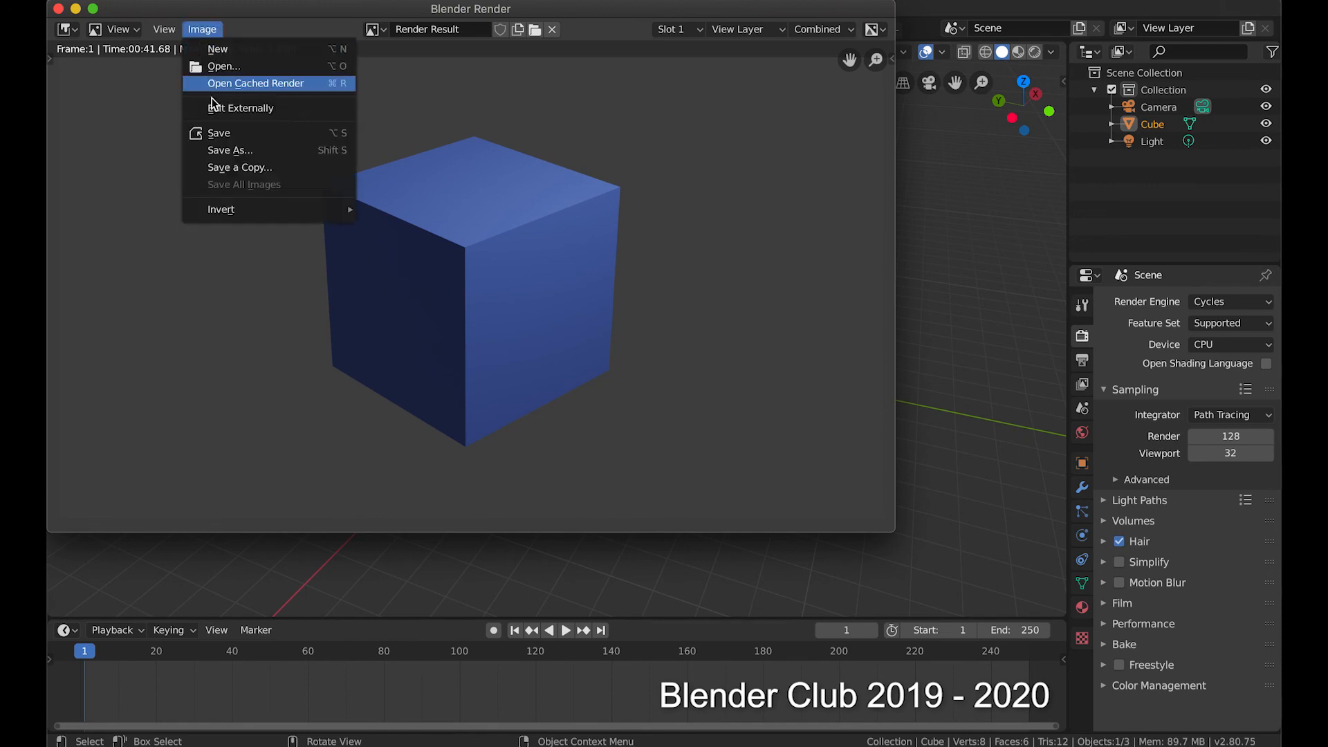
click(215, 131)
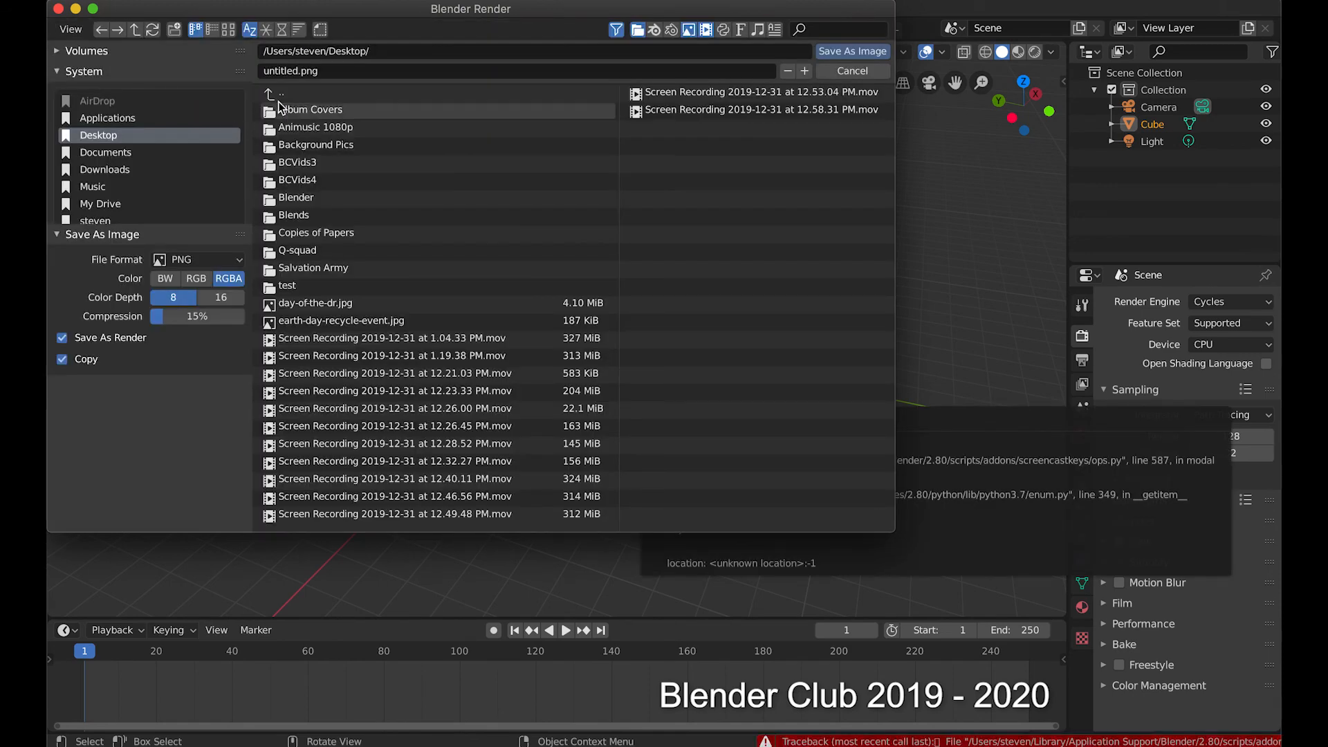
click(840, 51)
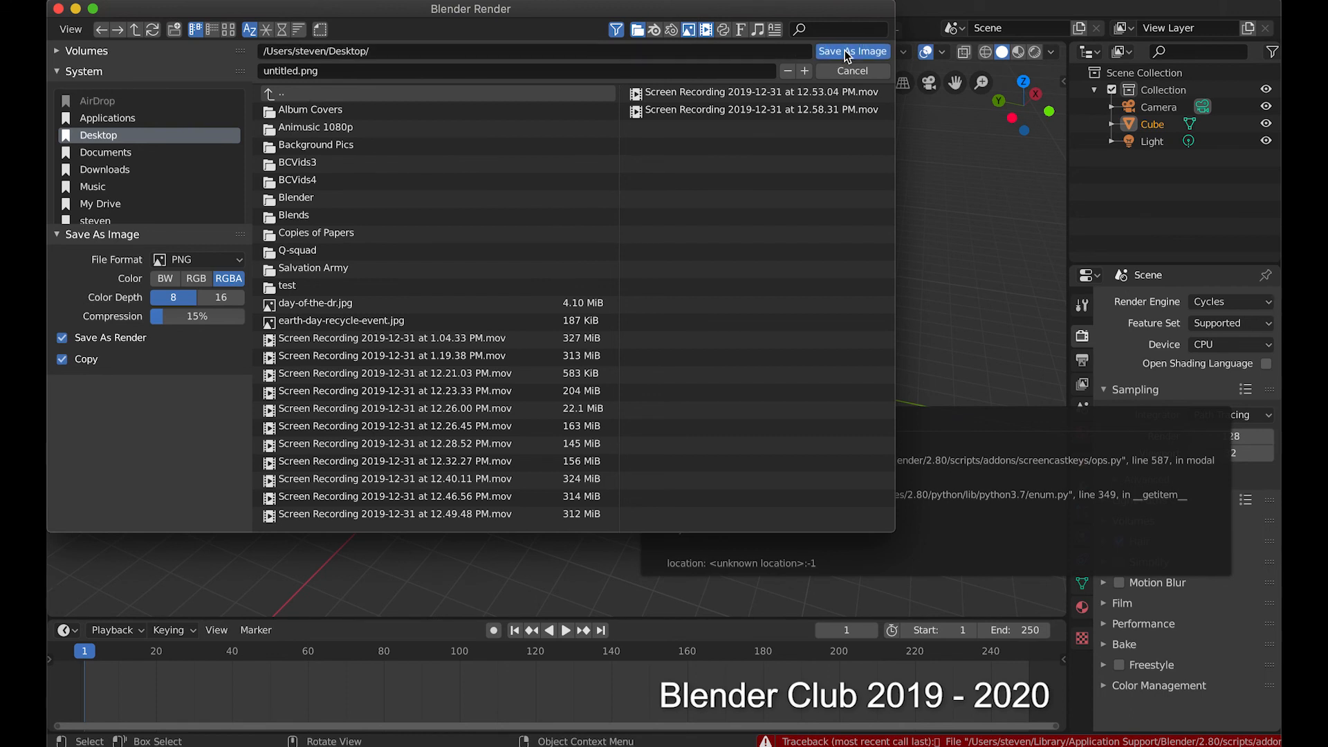